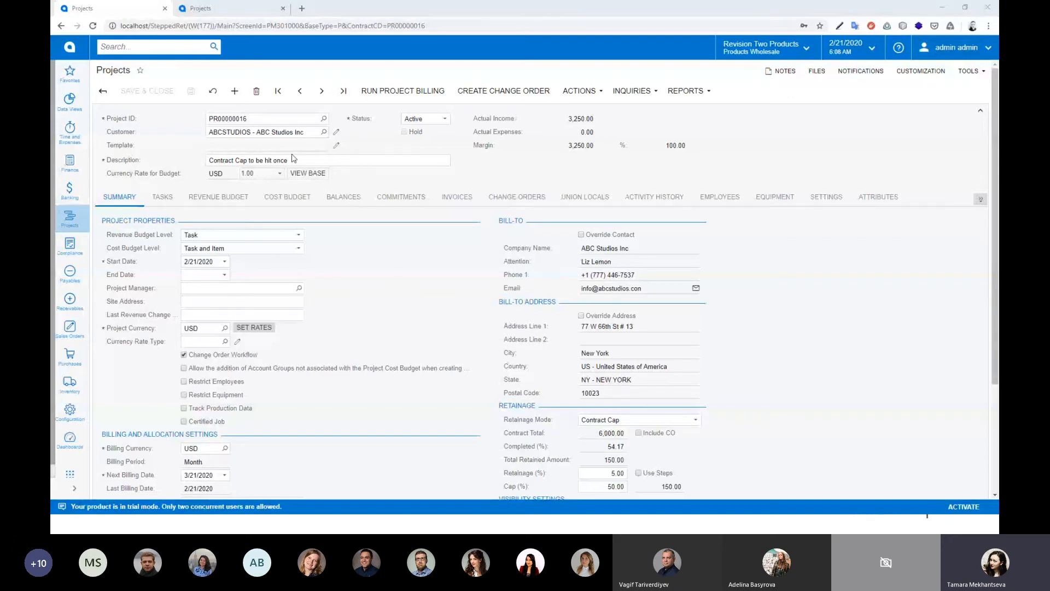
- Review the Contract Cap retainage settings and the Total Retained Amount in the summary of the project "Contract Cap to be hit once"
scroll(619, 328, down, 1)
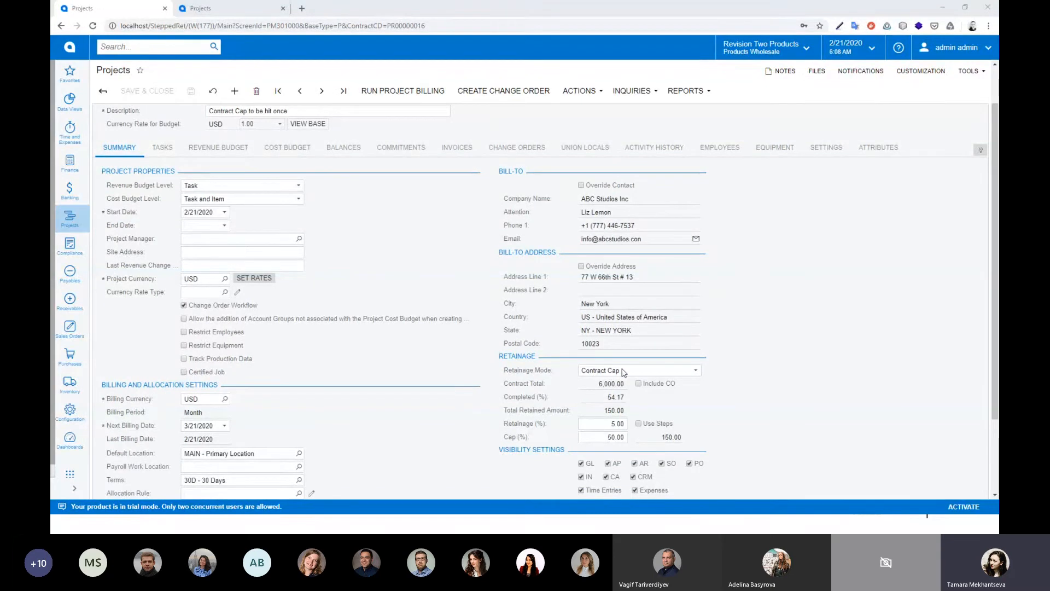
scroll(625, 374, down, 1)
scroll(624, 374, down, 1)
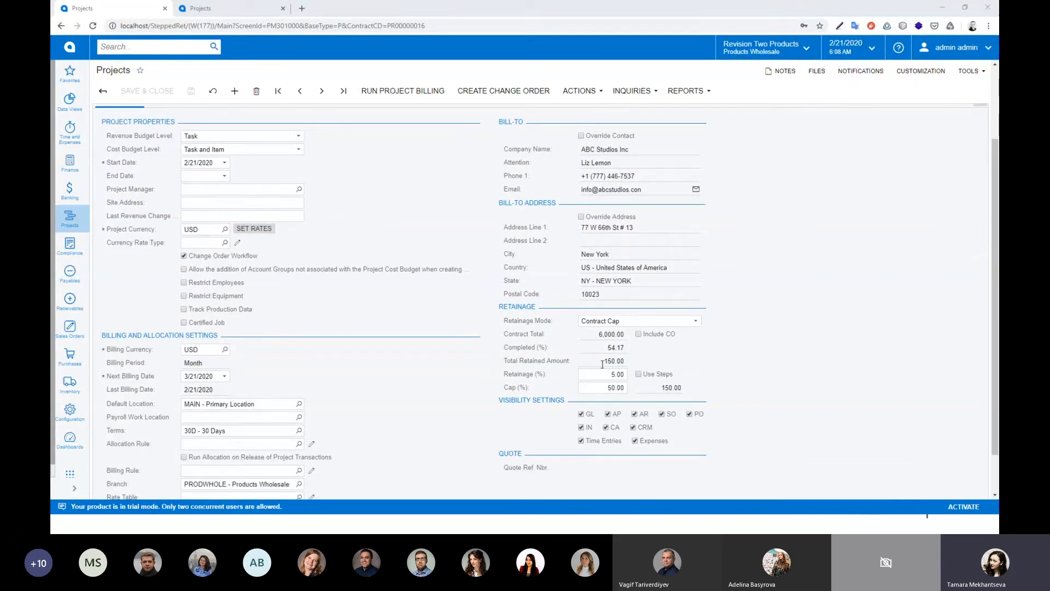
click(602, 362)
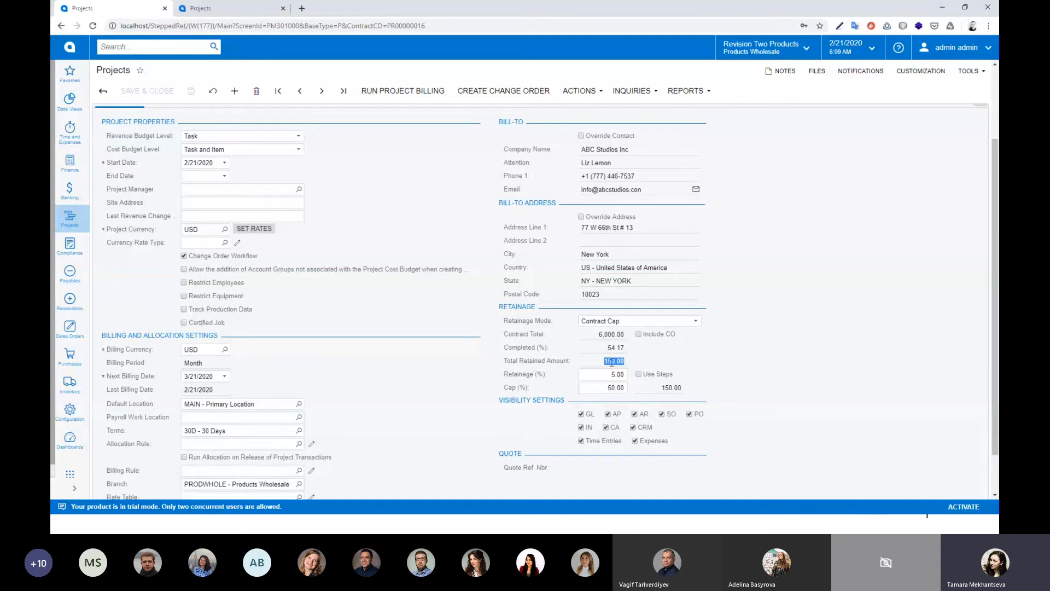
scroll(625, 360, up, 2)
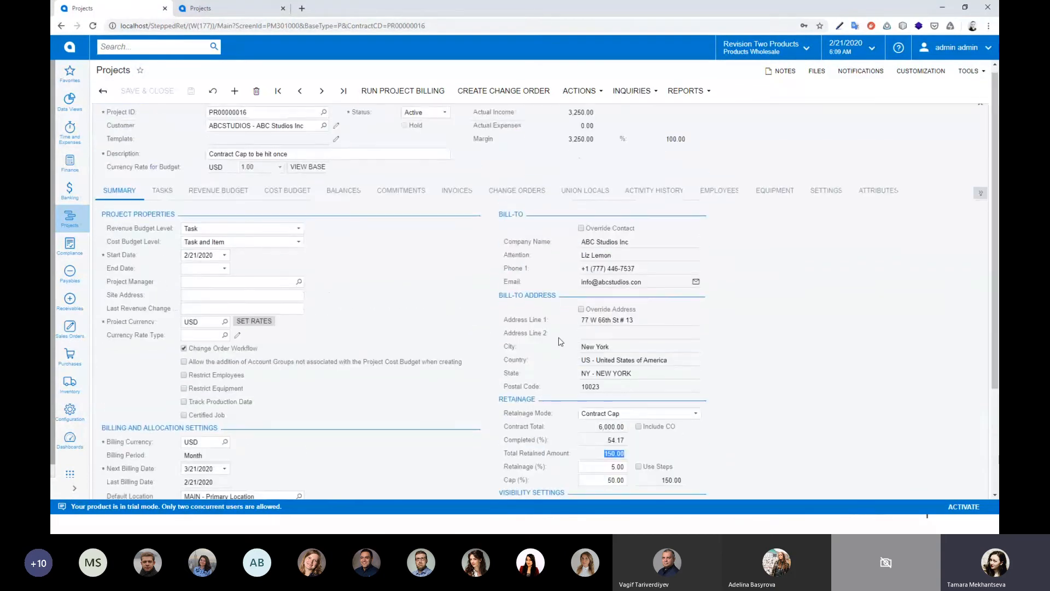
- Reload the project page and review its invoices, focusing on the balanced retainage invoice
click(457, 197)
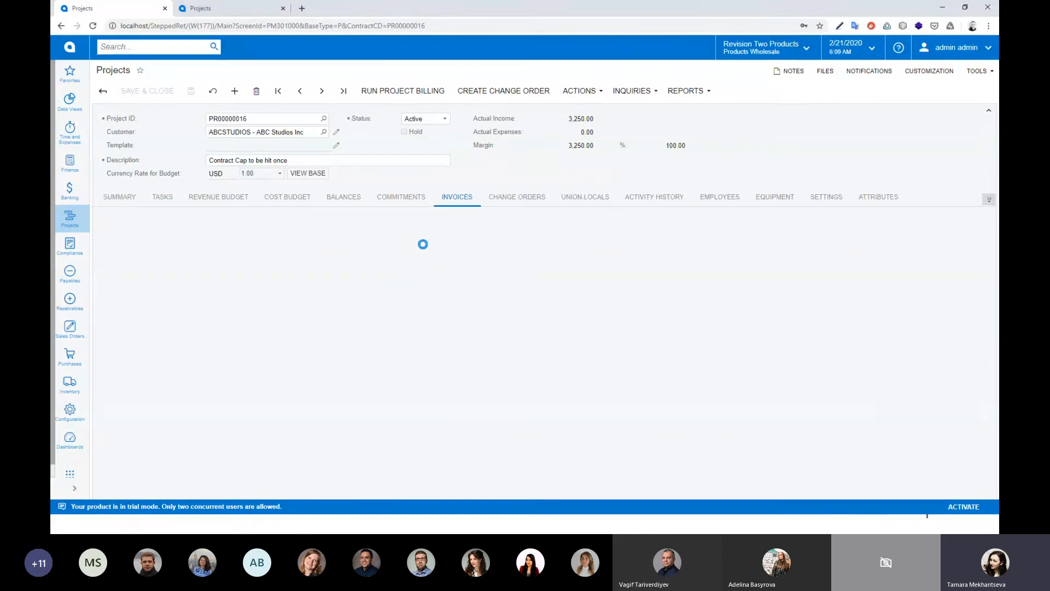
click(623, 80)
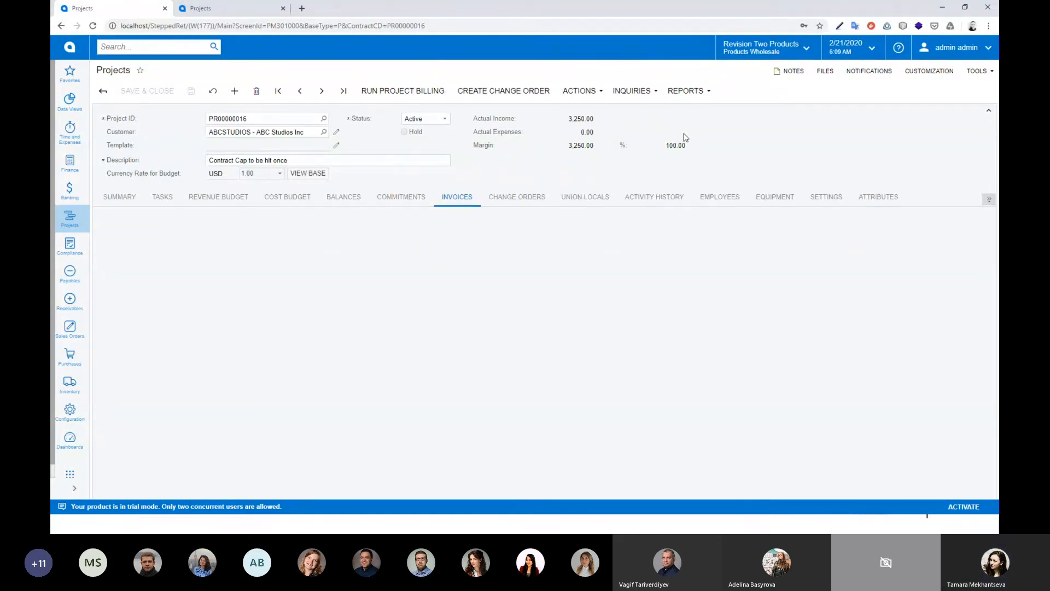
click(95, 28)
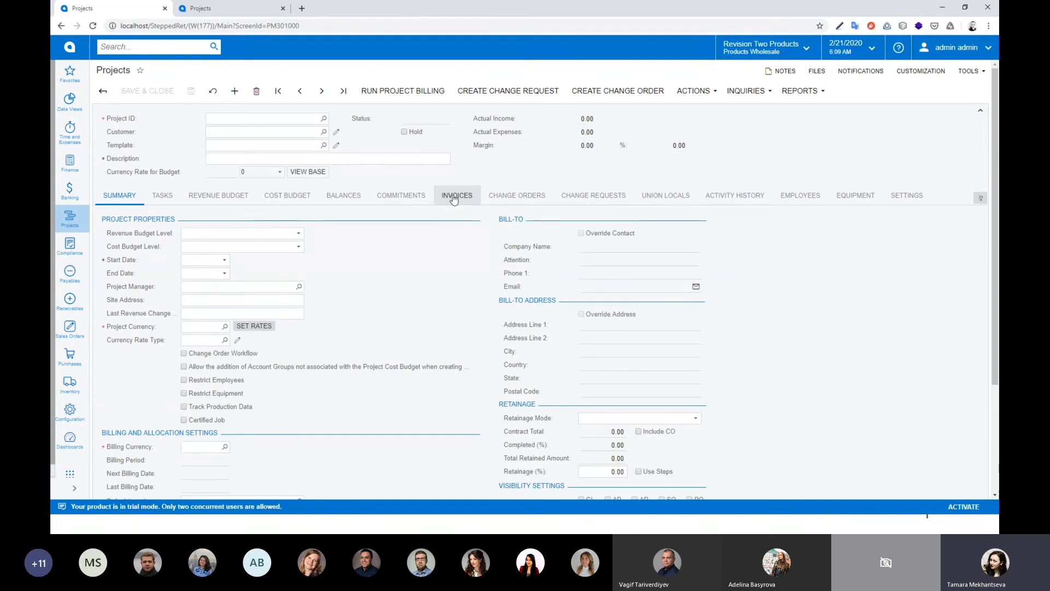
click(454, 200)
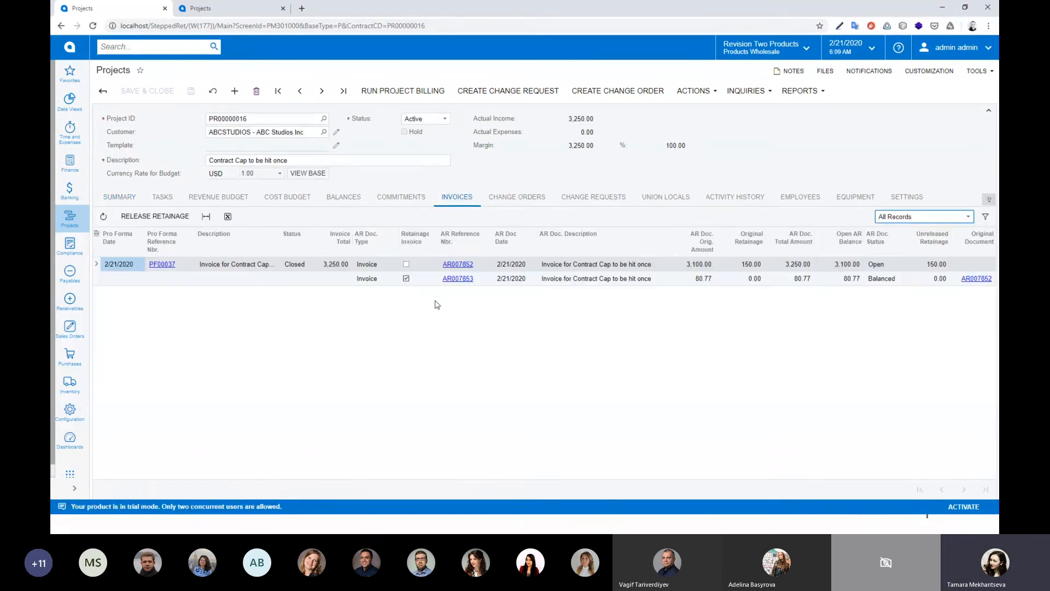
click(509, 282)
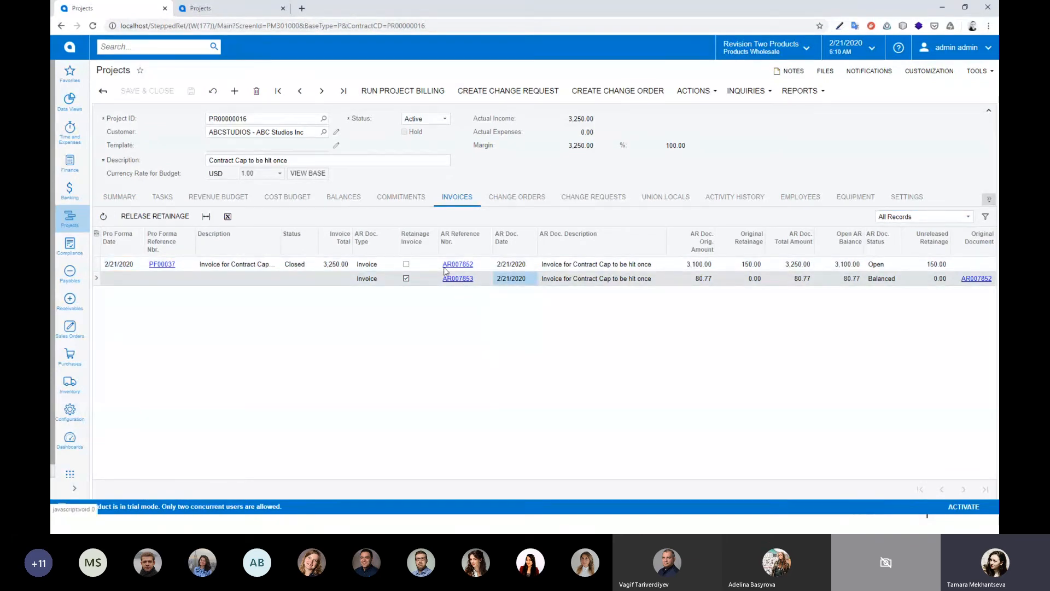
- Examine the Retained Amount and Total Retained Amount of TASK1 and TASK2 in the project's revenue budget
click(239, 201)
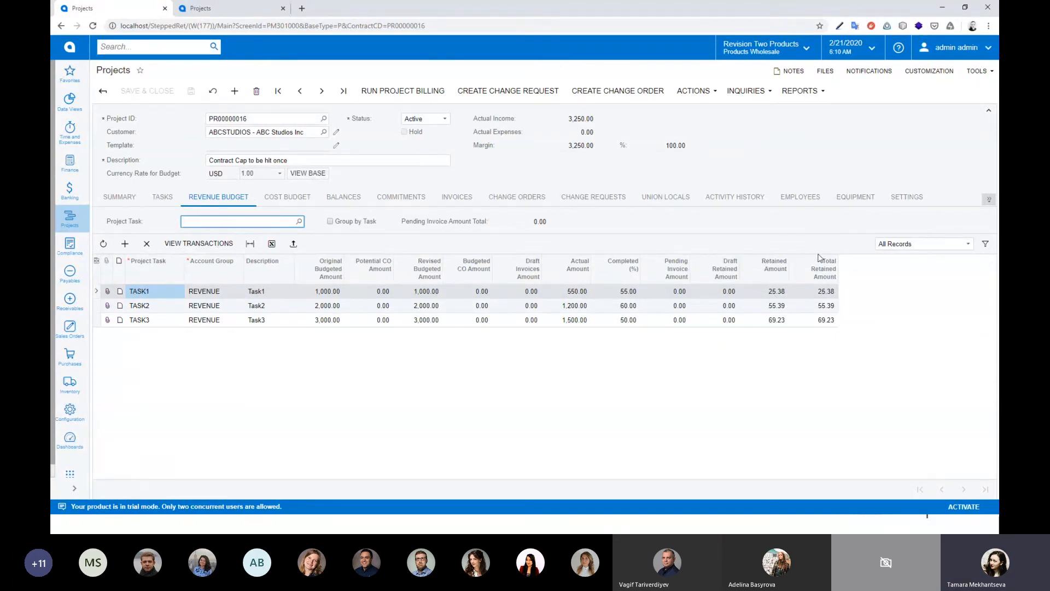
click(772, 296)
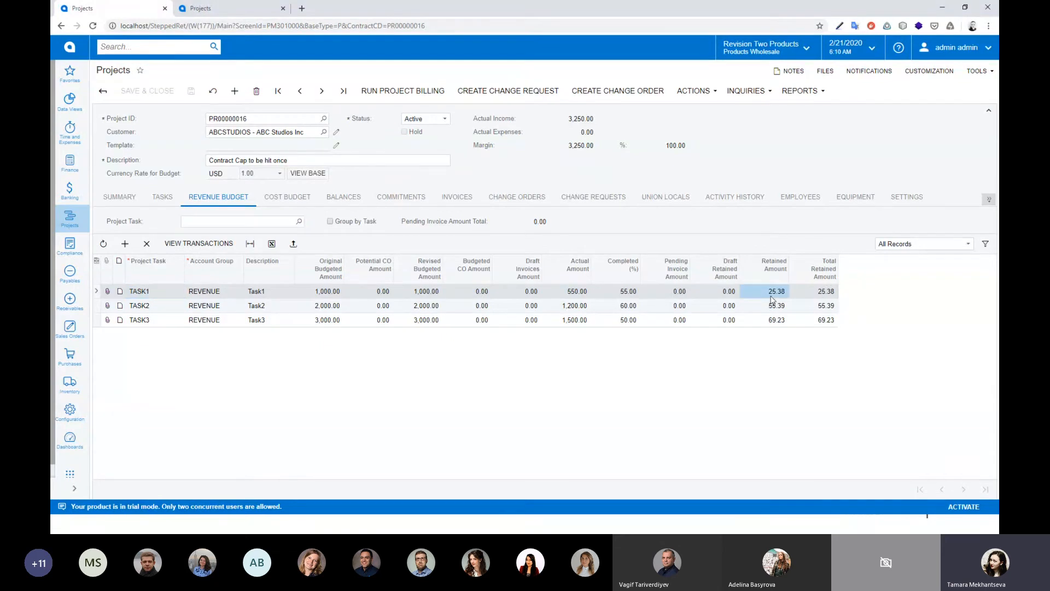
click(771, 308)
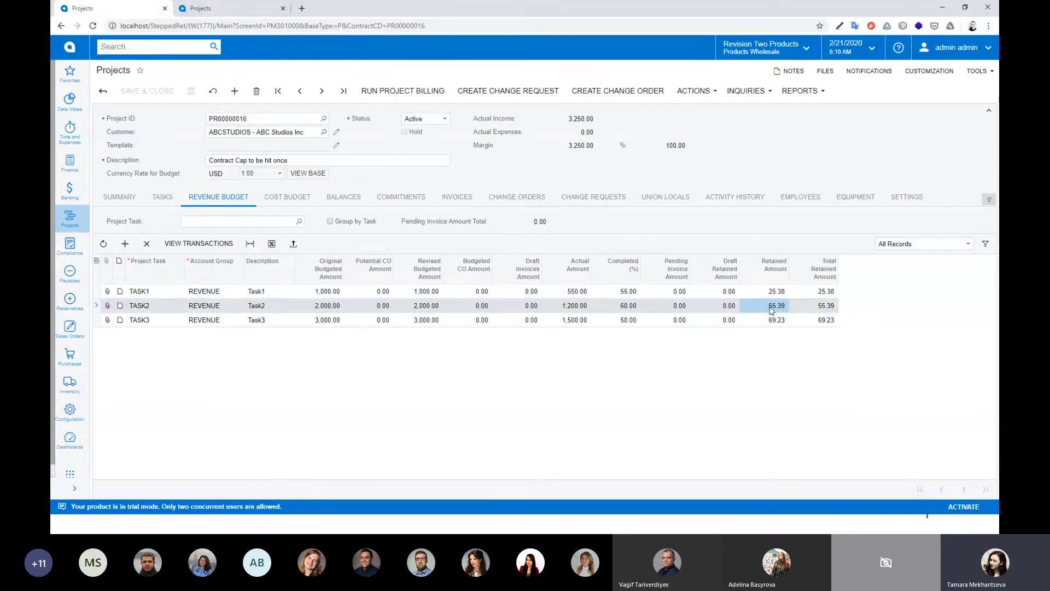
click(772, 293)
click(772, 307)
click(773, 296)
click(774, 308)
click(816, 296)
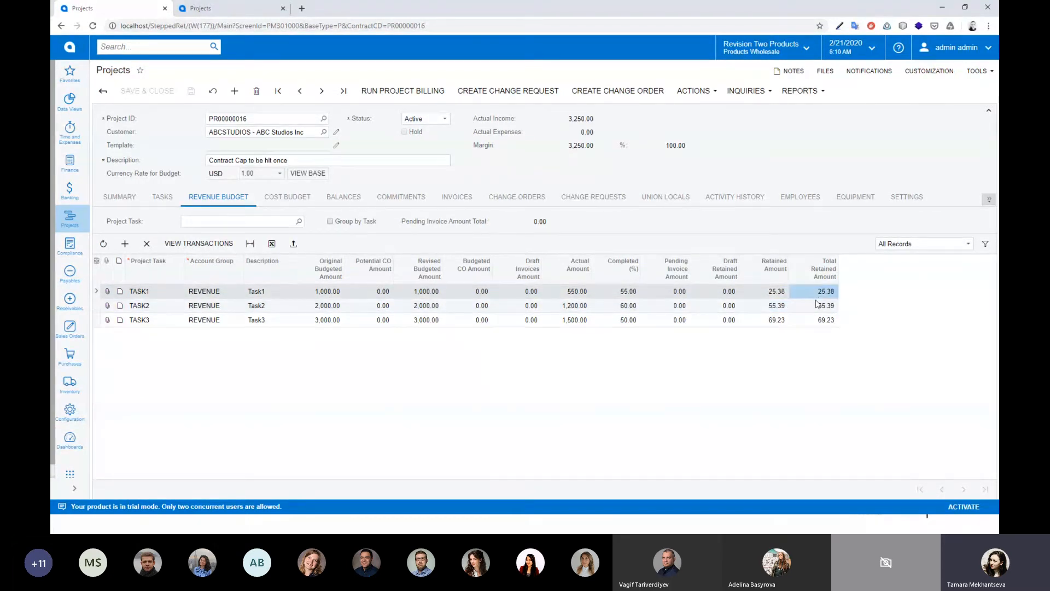
- Open the balanced retainage invoice from the project's invoices, release it and close its window
click(456, 198)
click(458, 280)
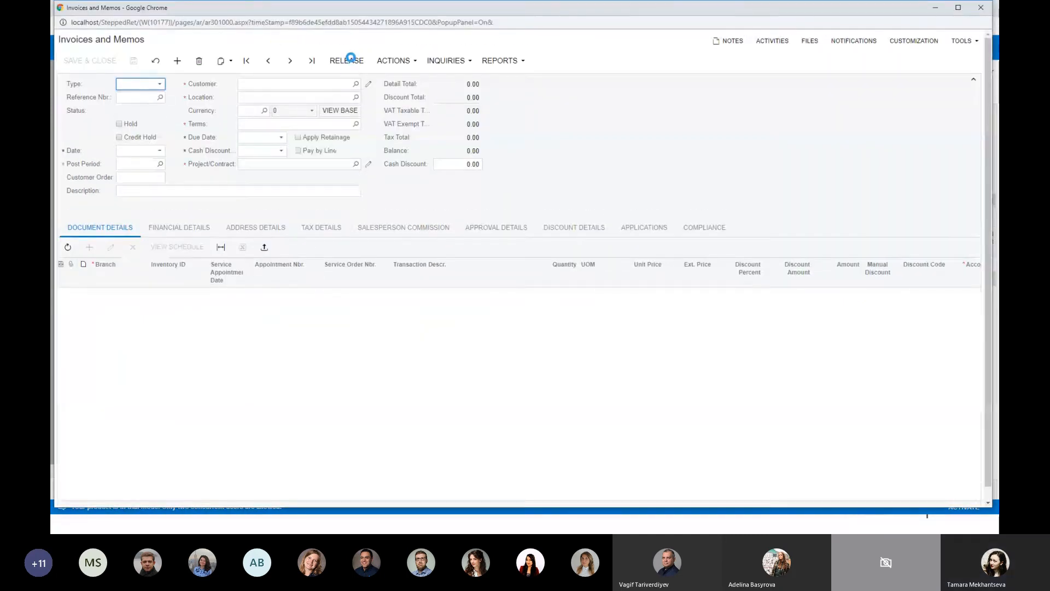
click(345, 61)
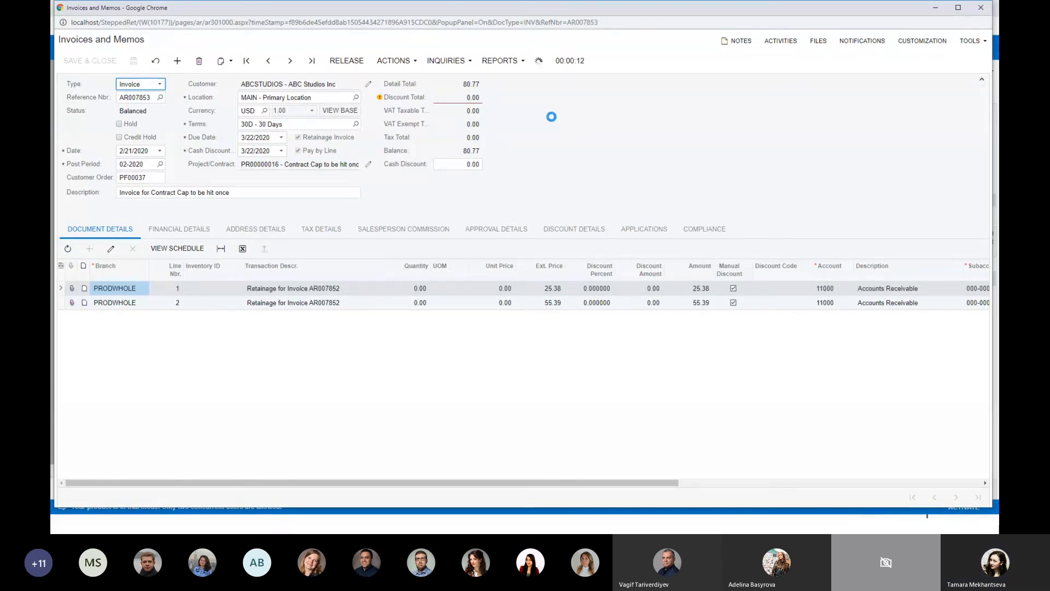
click(981, 7)
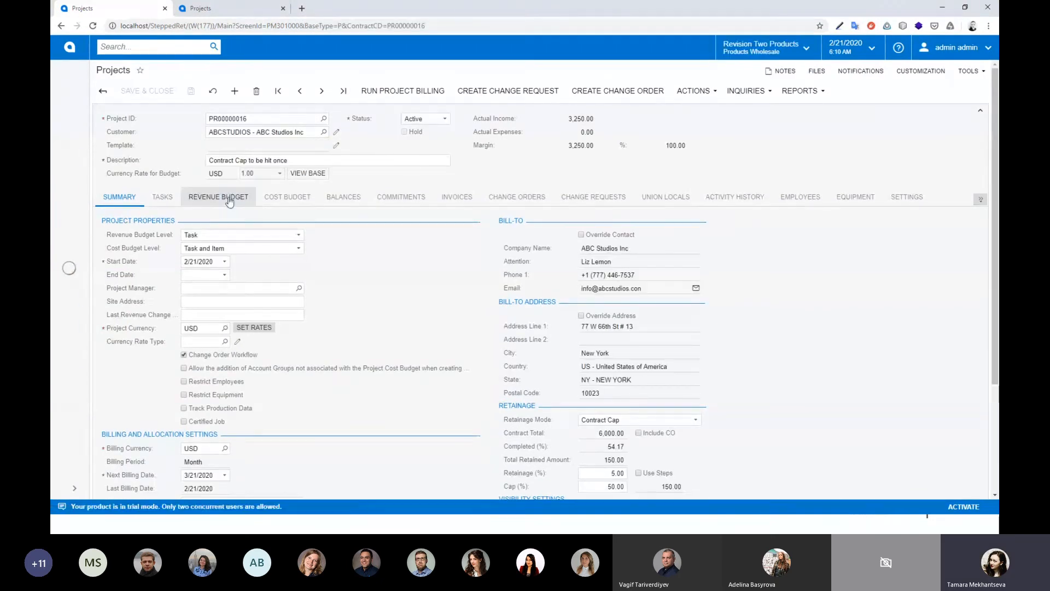
- Compare the Retained Amount and Total Retained Amount of TASK1 and TASK2 in the revenue budget after the retainage release
click(229, 197)
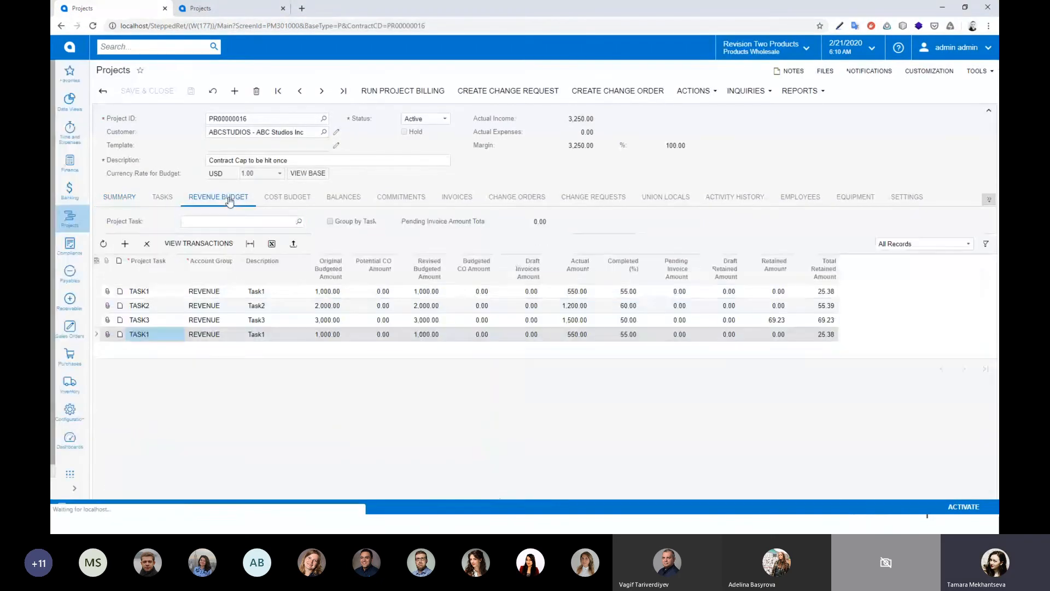
click(776, 292)
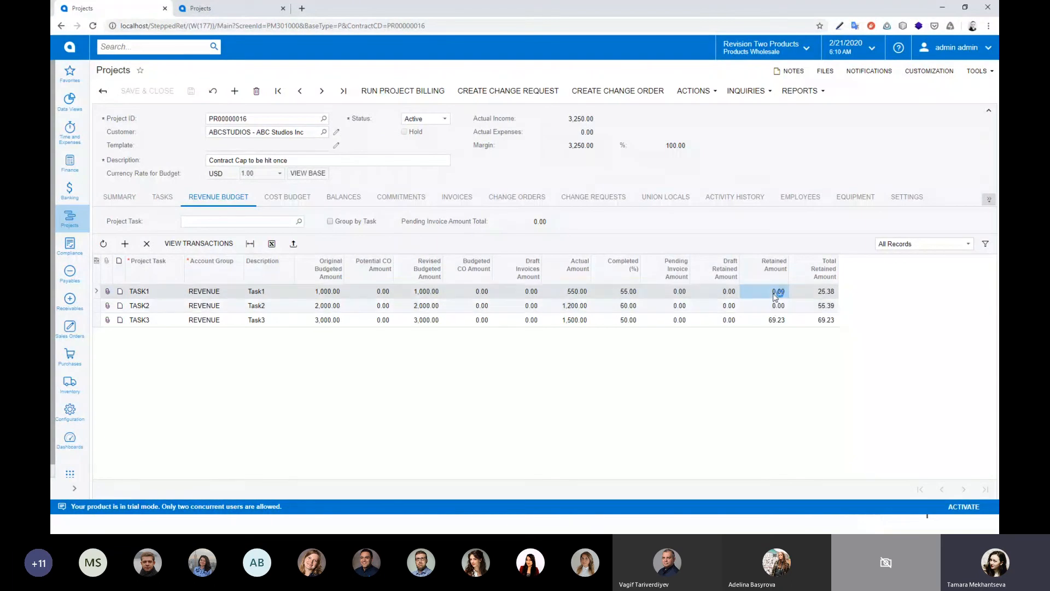
click(774, 308)
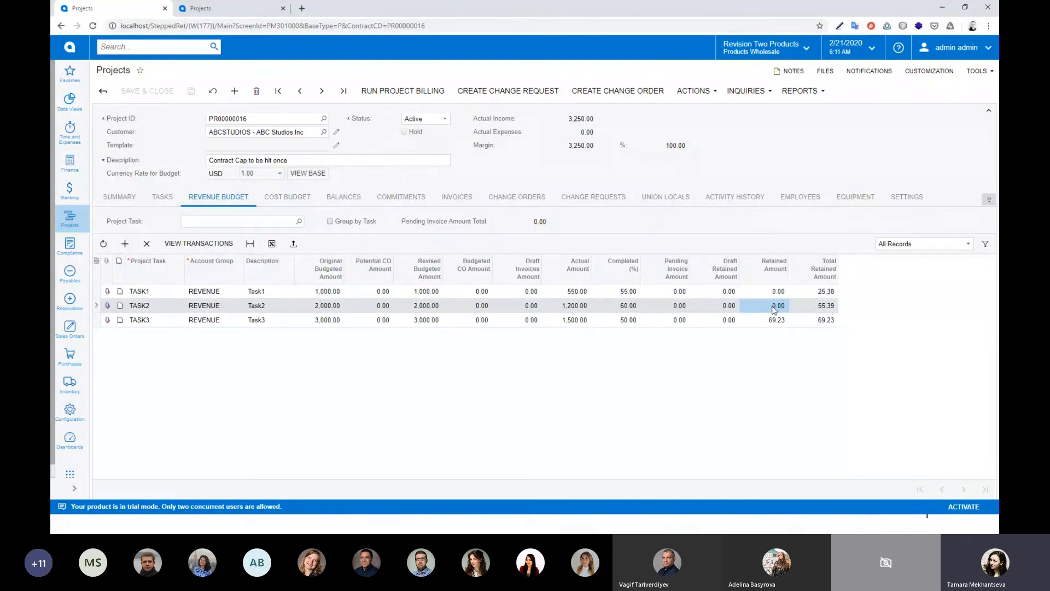
click(768, 296)
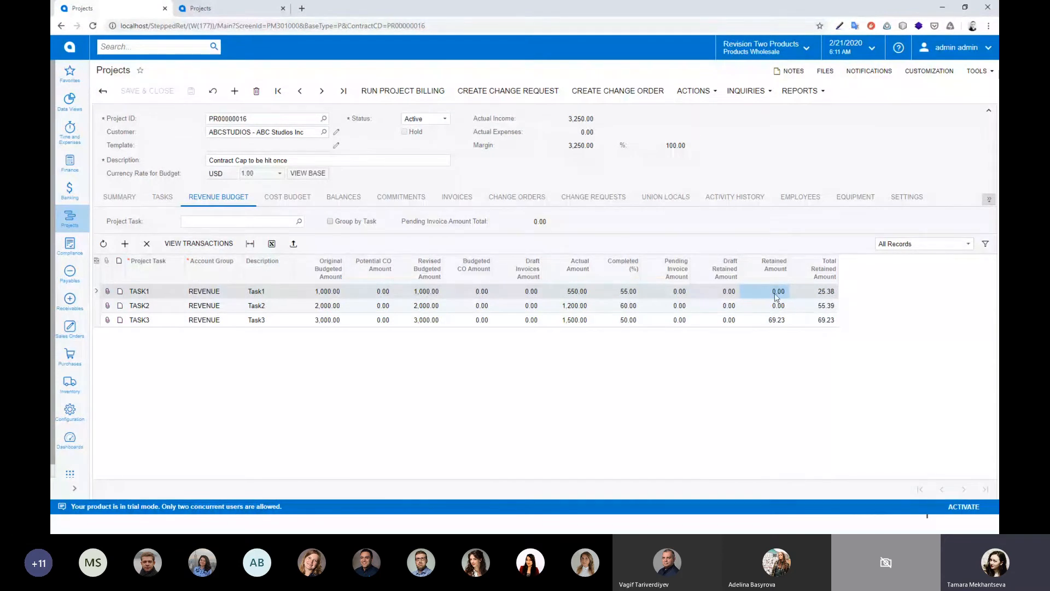
click(808, 295)
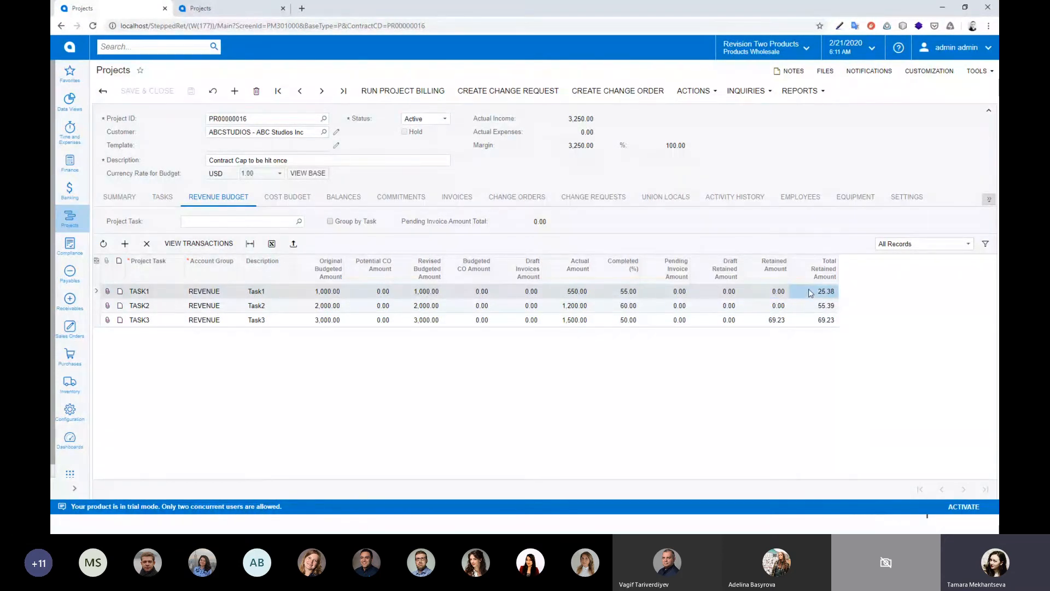
click(816, 307)
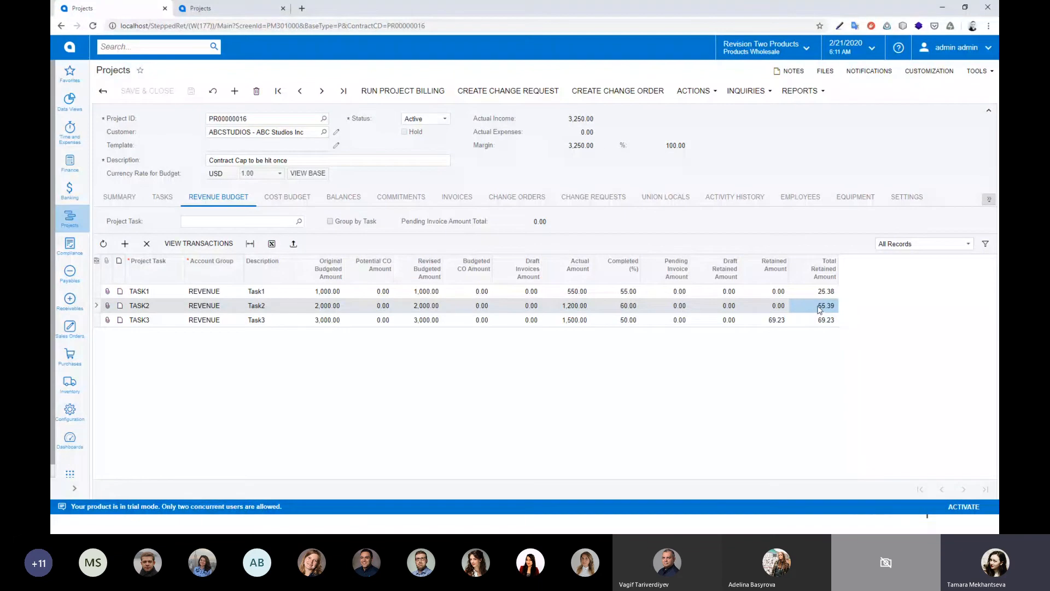
- Check the project's Total Retained Amount against the contract cap in the summary's retainage section
click(119, 197)
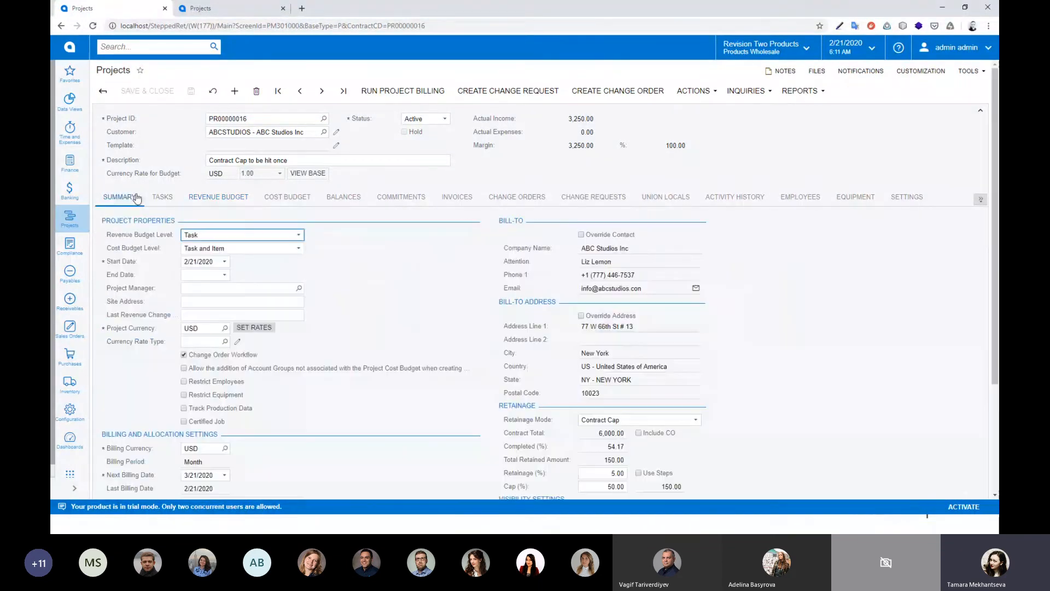
scroll(595, 459, down, 2)
click(608, 411)
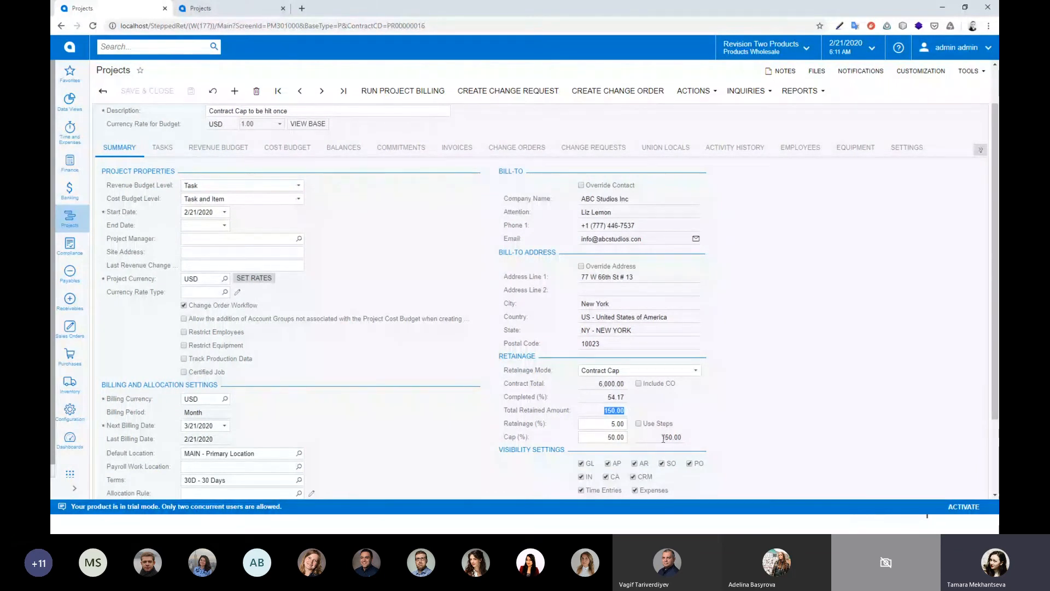
- Set the revenue budget's Completed (%) to 80 for TASK1, 75 for TASK2 and 90 for TASK3
scroll(497, 379, up, 2)
click(219, 197)
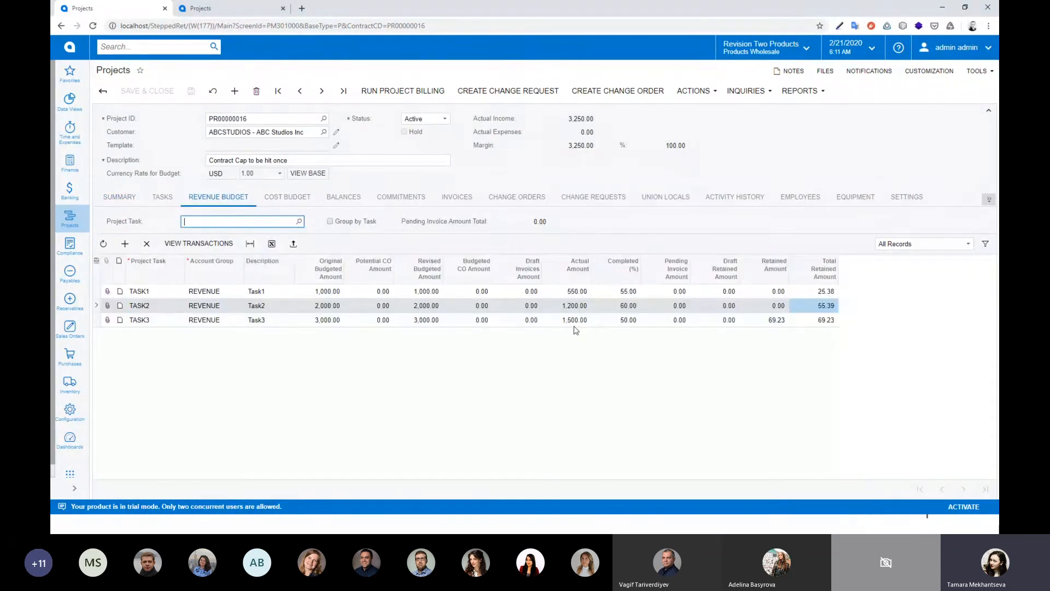
click(623, 292)
text(80)
key(Down)
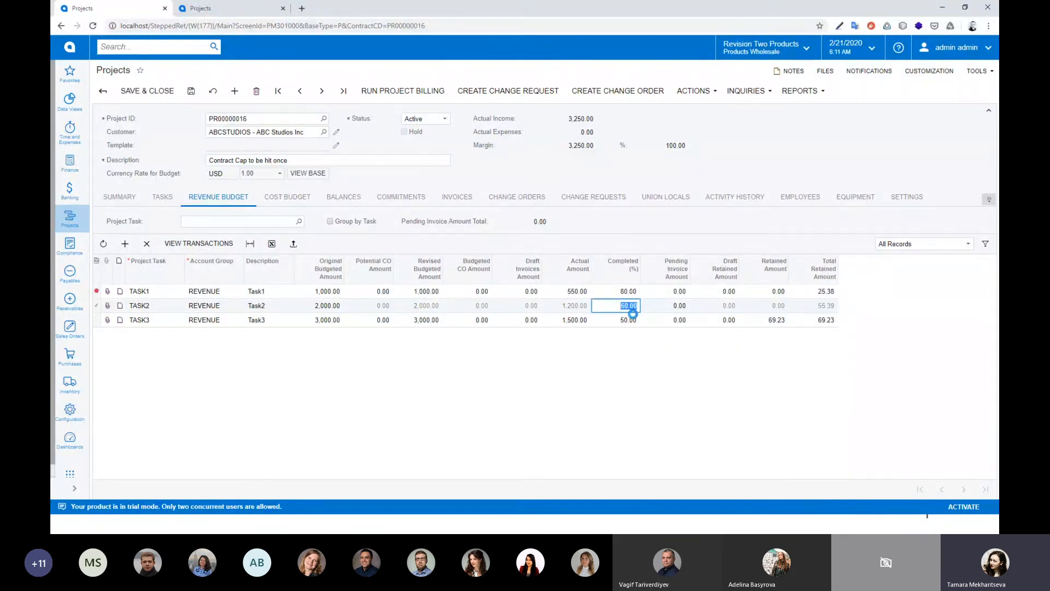
text(75)
click(633, 316)
text(90)
key(Tab)
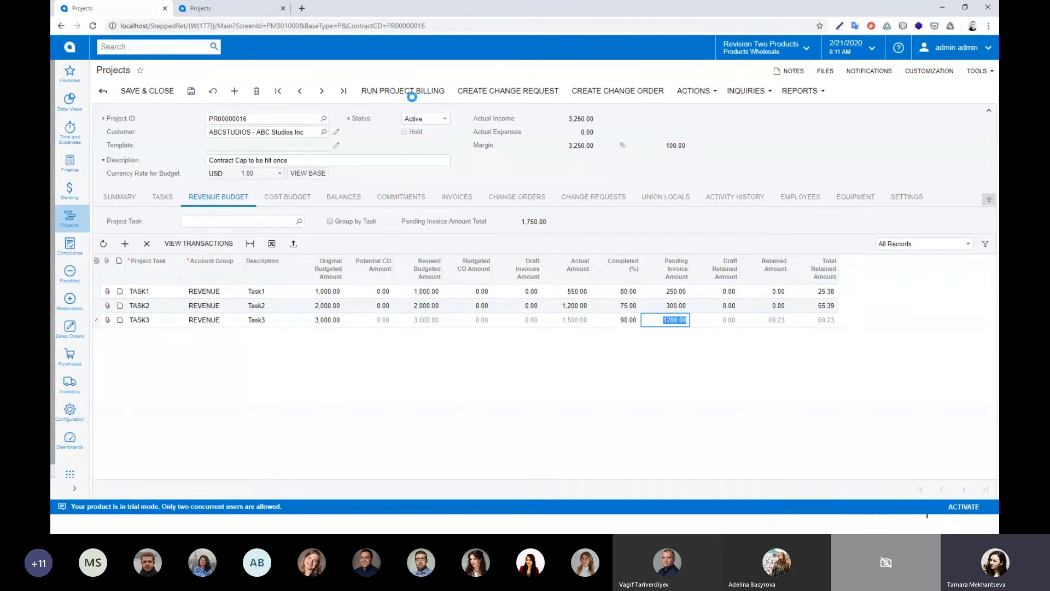
- Run project billing and check the retainage amounts and Retainage Total on the resulting pro forma invoice
click(410, 91)
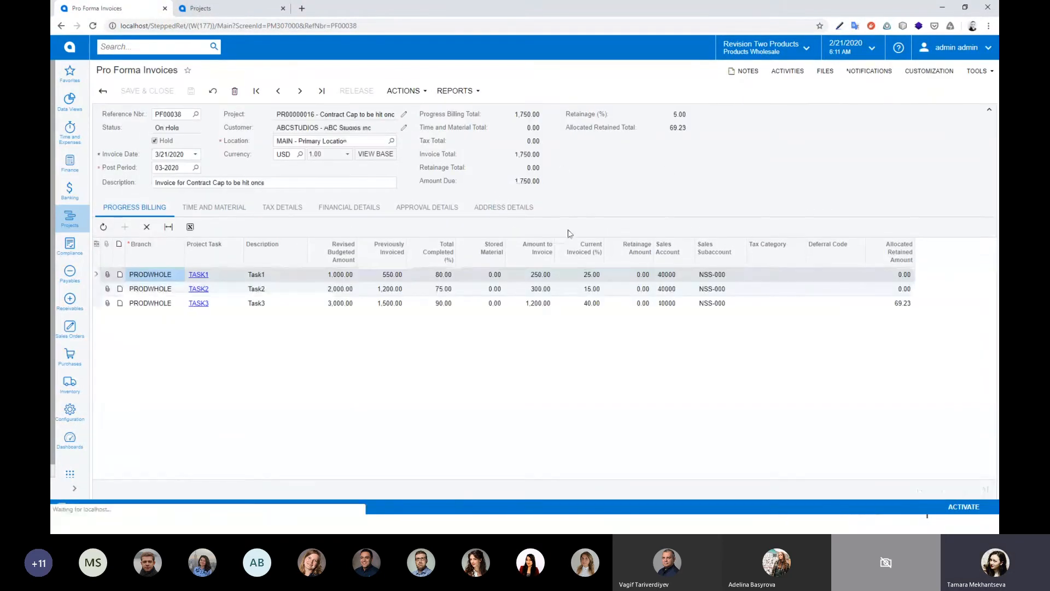
click(632, 275)
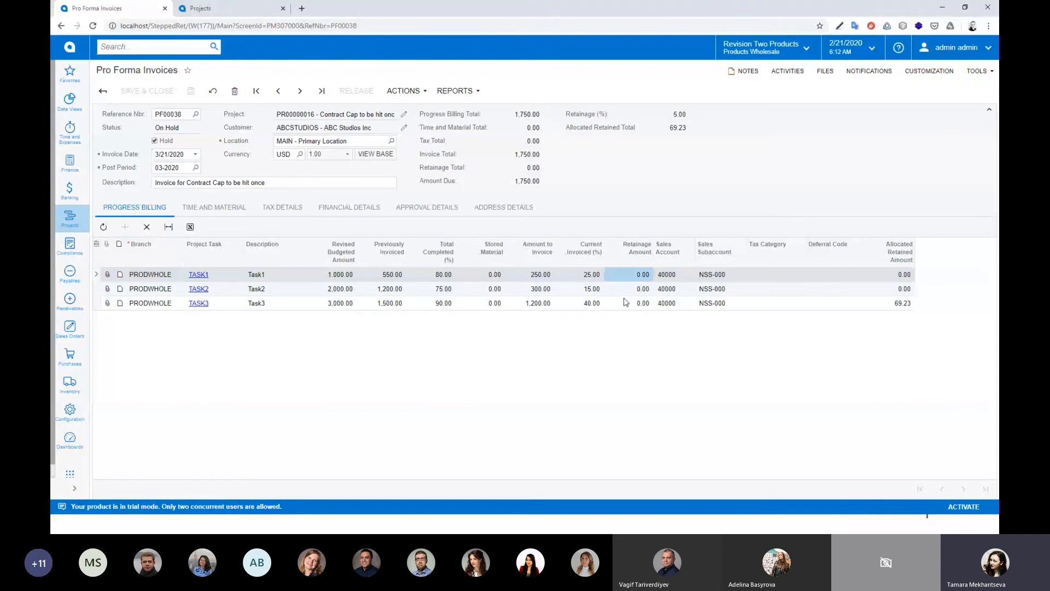
click(625, 302)
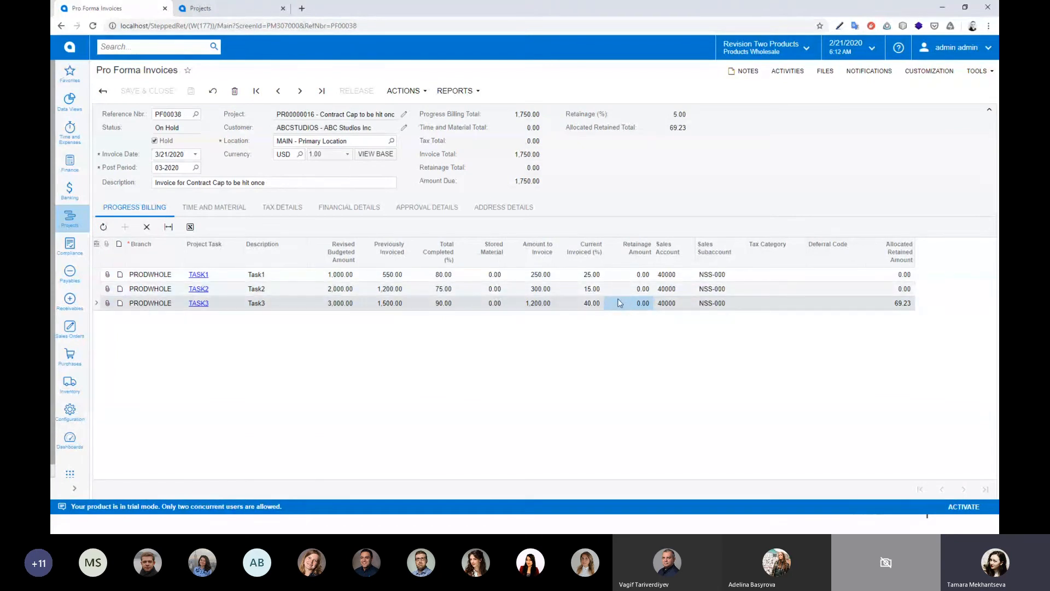
double_click(531, 167)
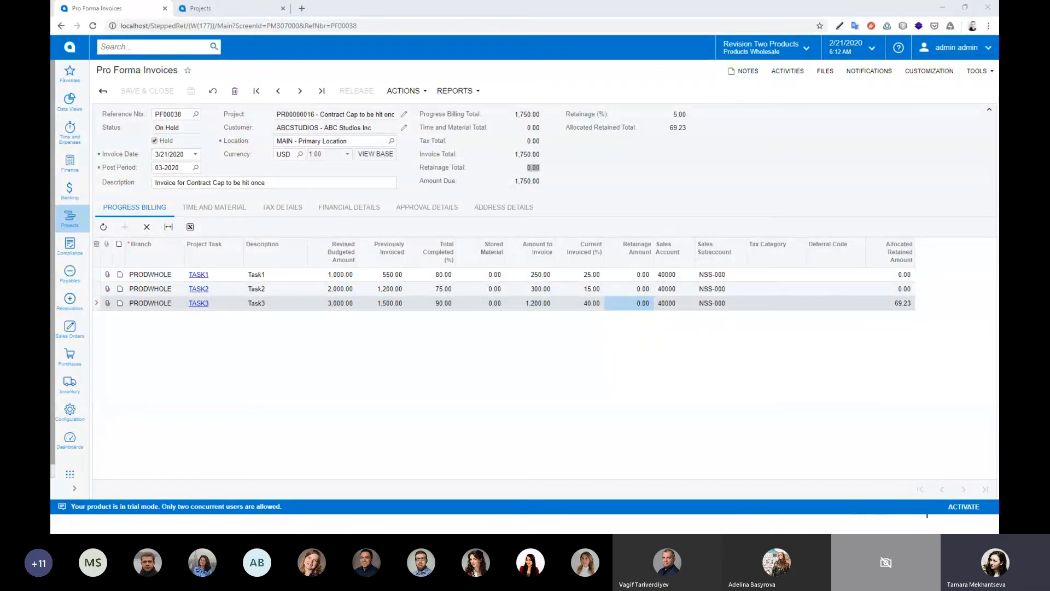
key(alt+Tab)
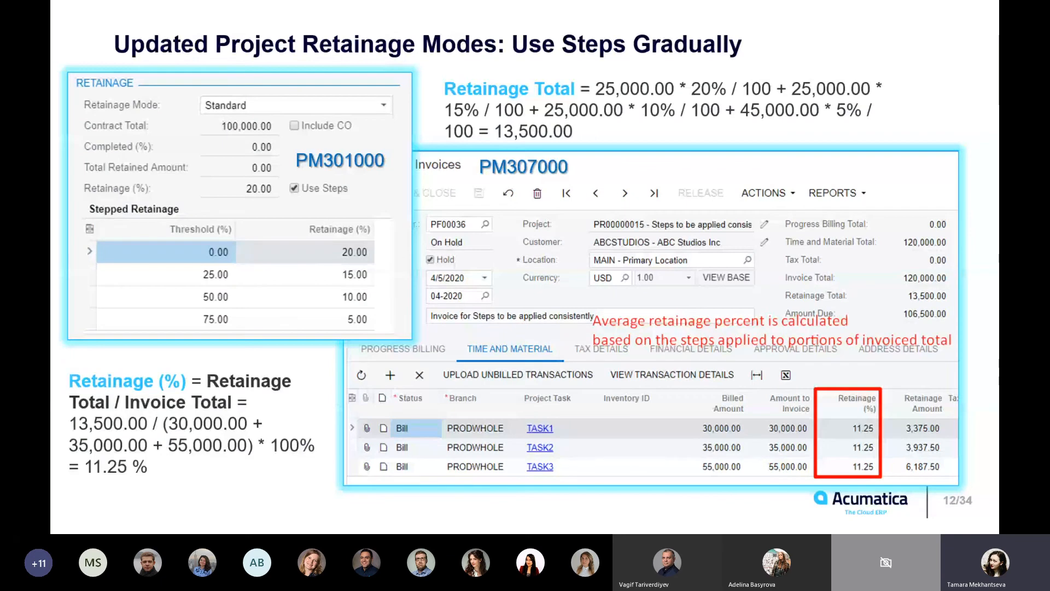
key(Left)
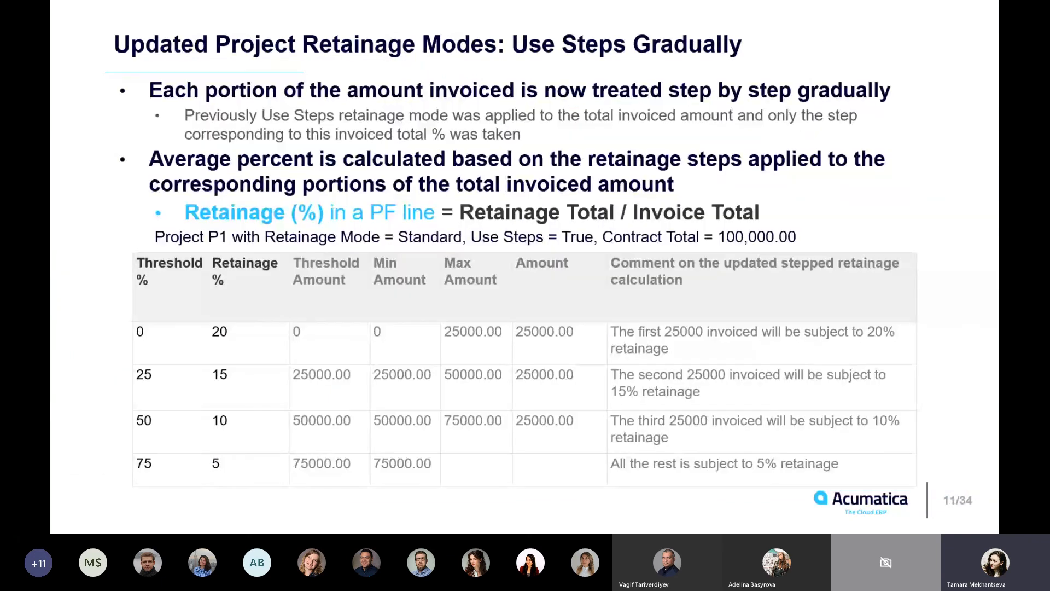
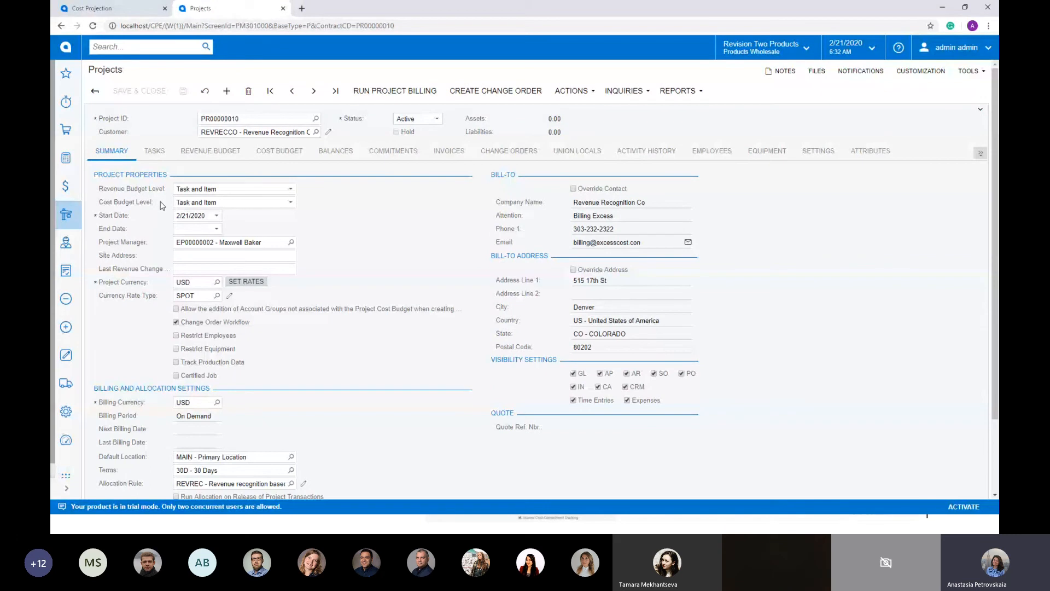
- Display the cost budget lines of the Revenue Recognition Co project
click(288, 156)
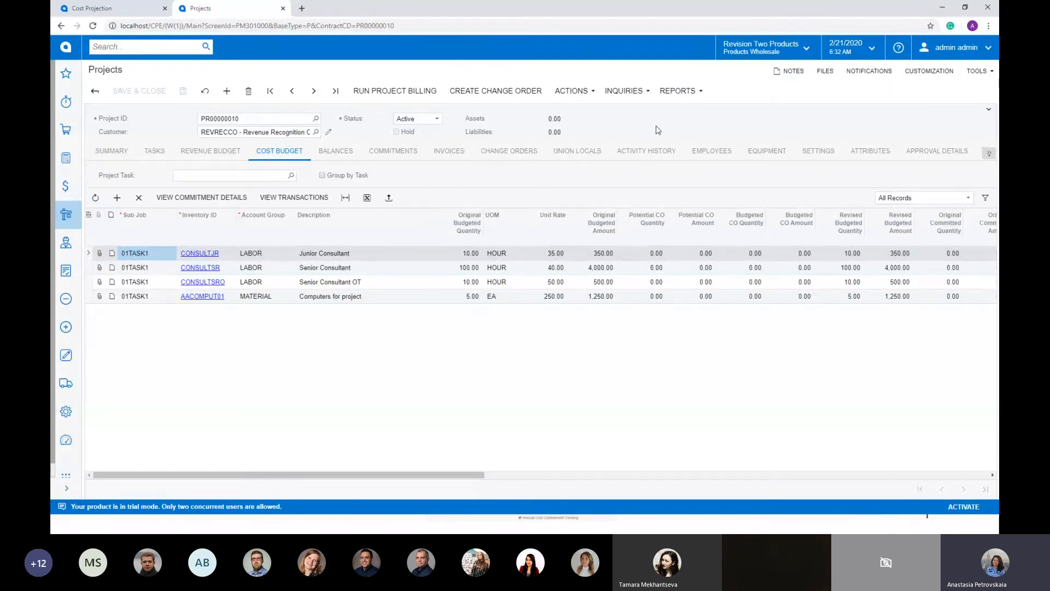
- Open the project's Cost Projection inquiry and bring up its on-hold revision 2
click(639, 97)
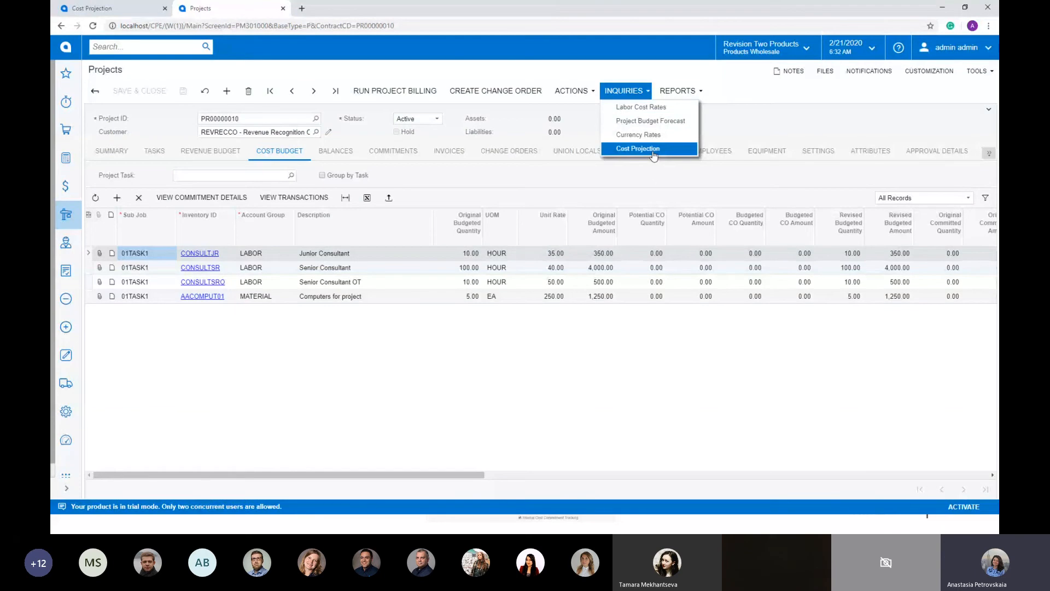
click(653, 154)
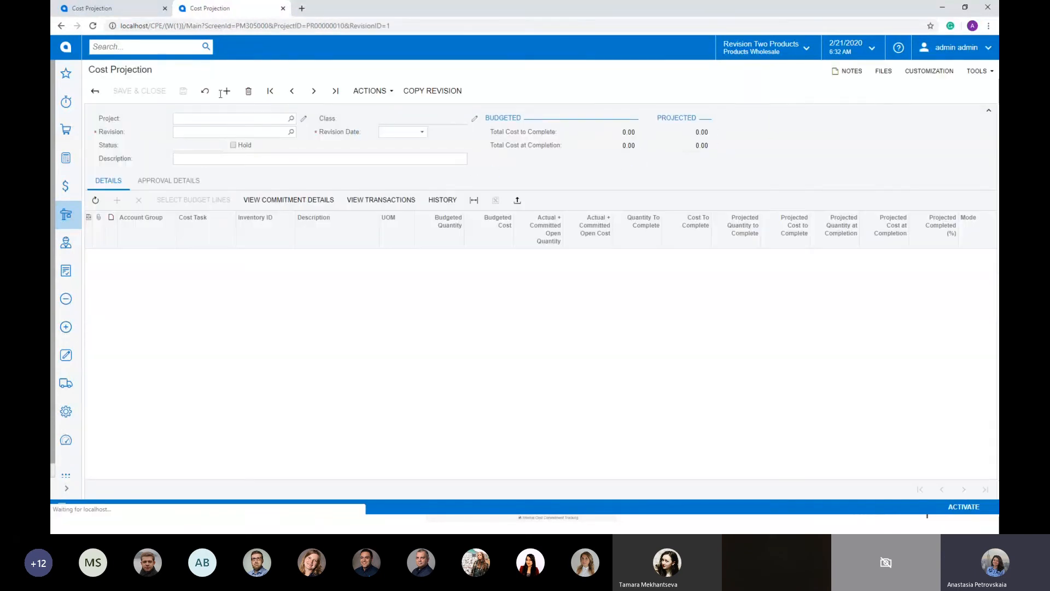
click(118, 10)
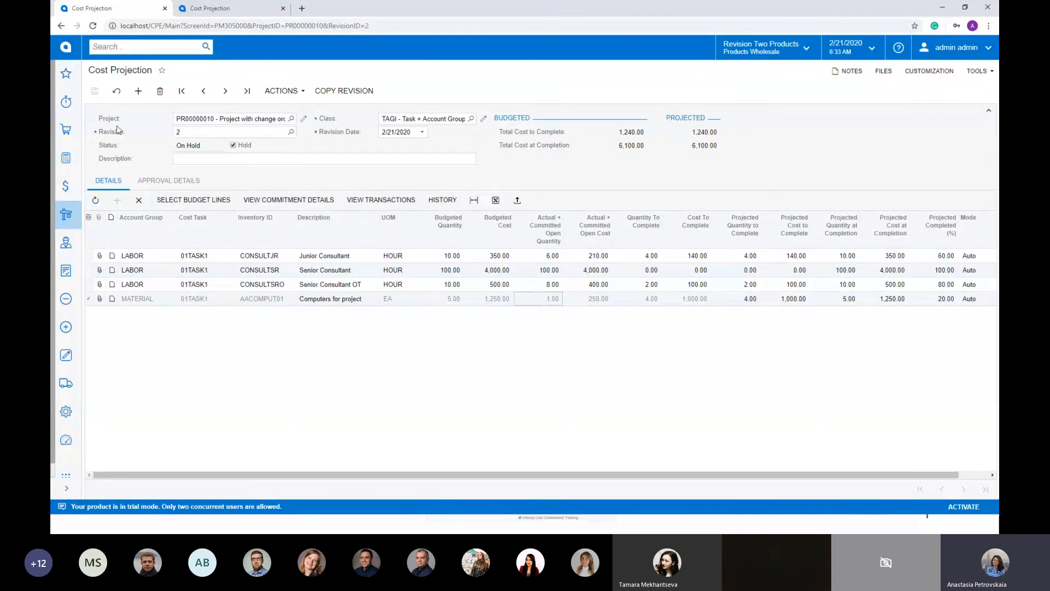
right_click(186, 354)
click(291, 348)
- Review the cost projection classes and the task, account group and inventory levels each one covers, without adding a class
click(484, 120)
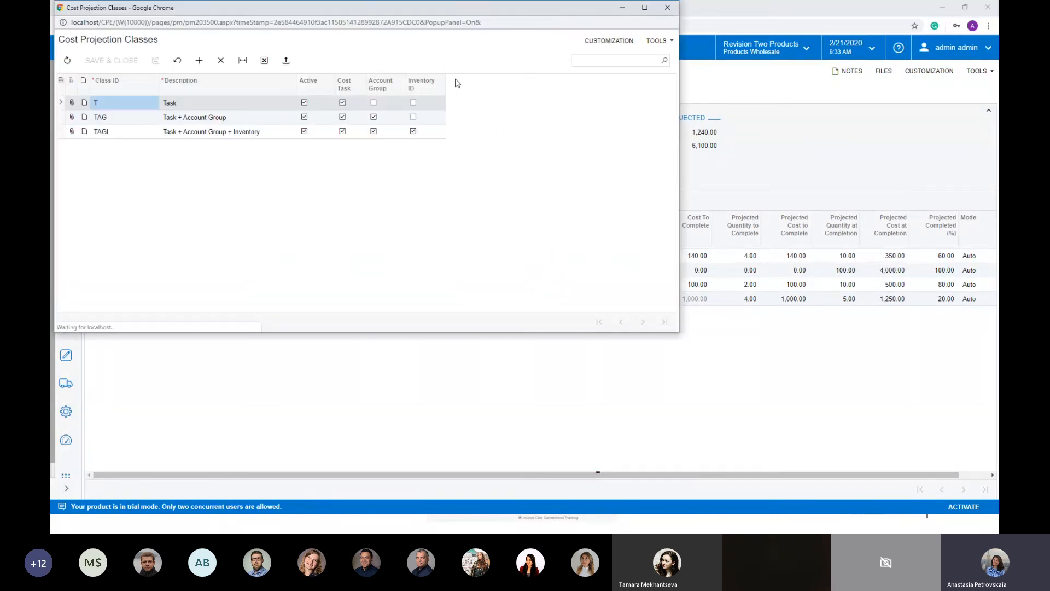
drag(491, 10, 601, 75)
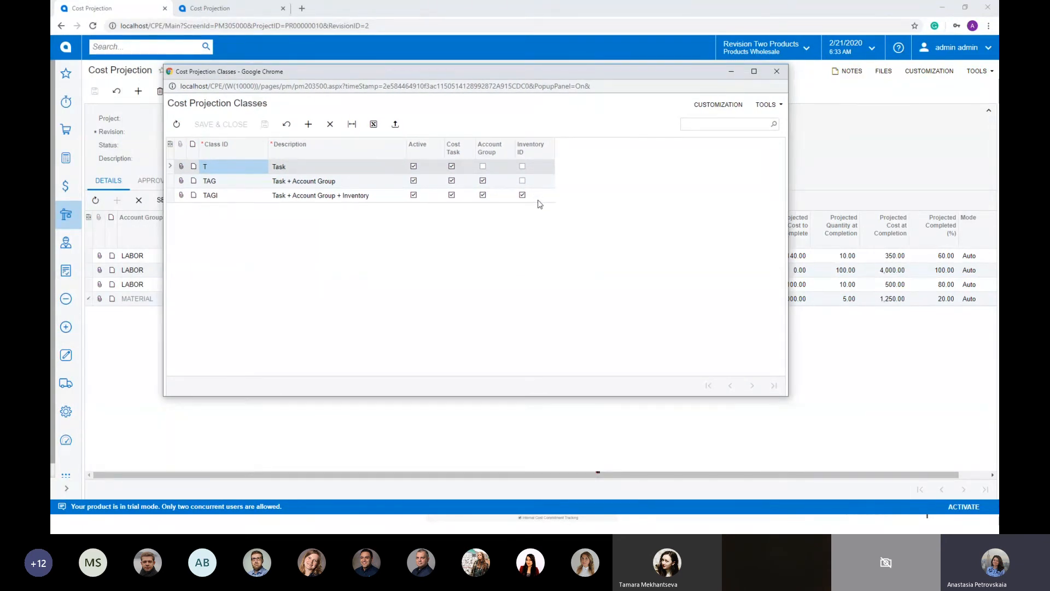
click(313, 126)
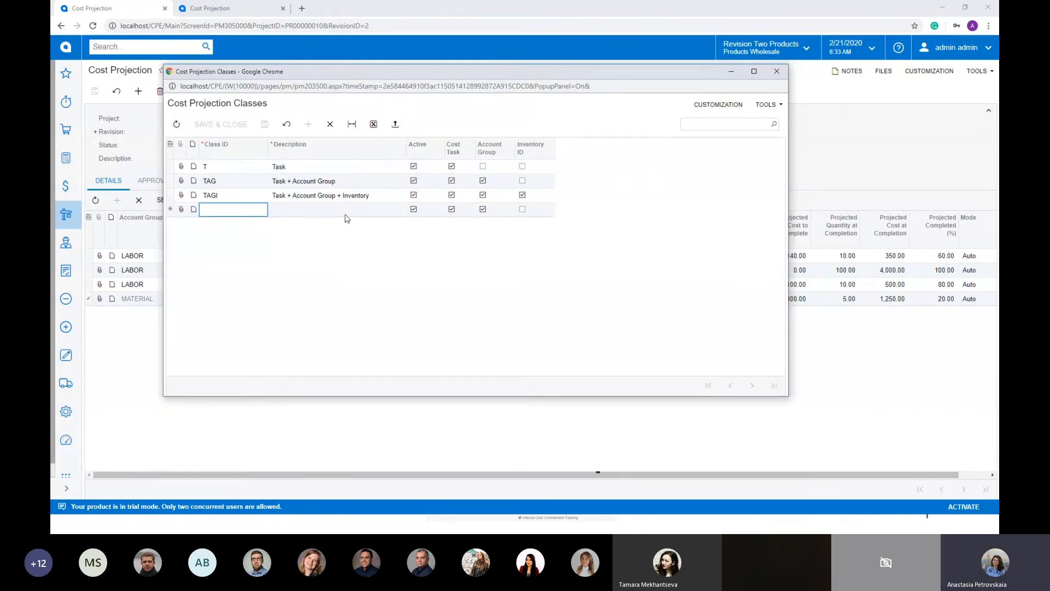
click(777, 72)
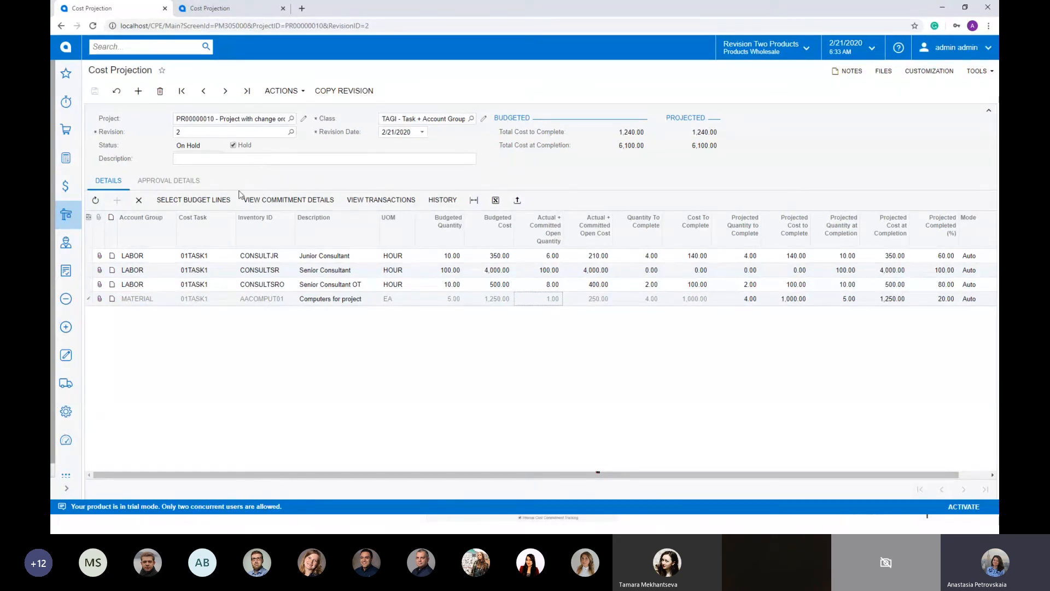
- Review the budget lines that can be selected for the cost projection, without adding any
click(220, 201)
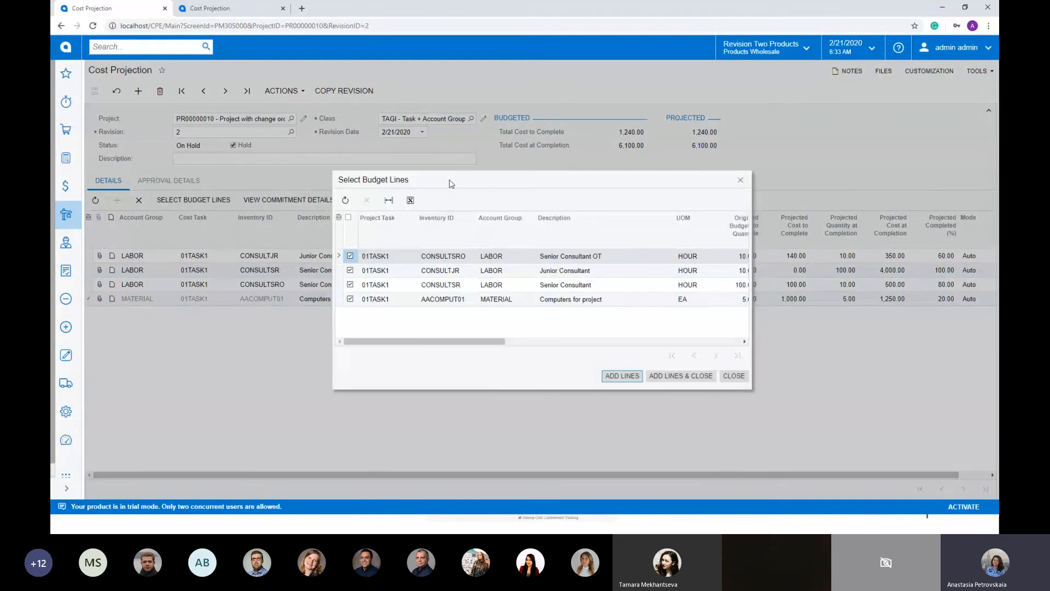
drag(448, 181, 432, 190)
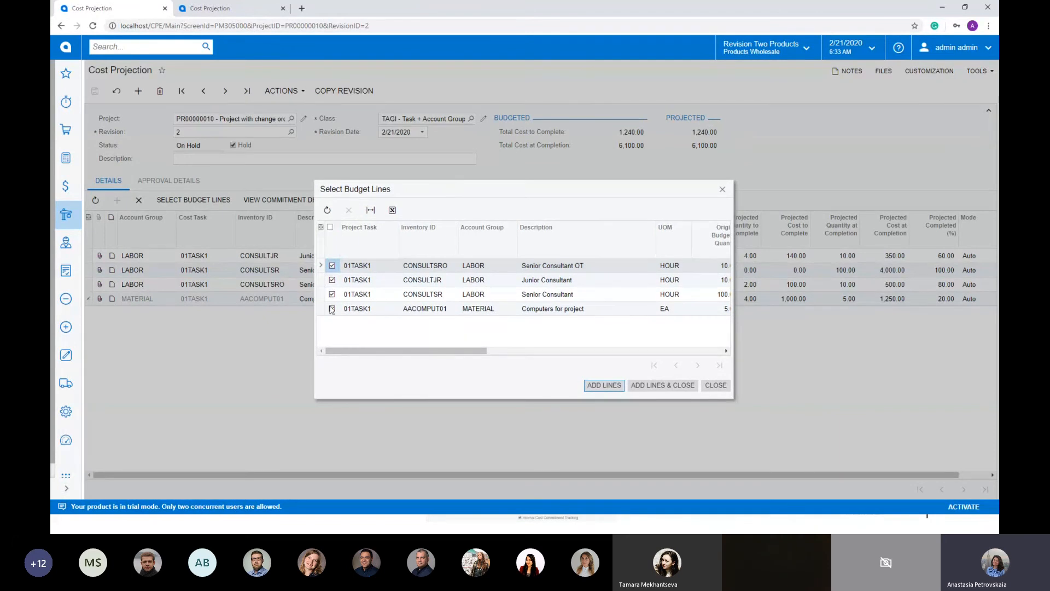
click(717, 387)
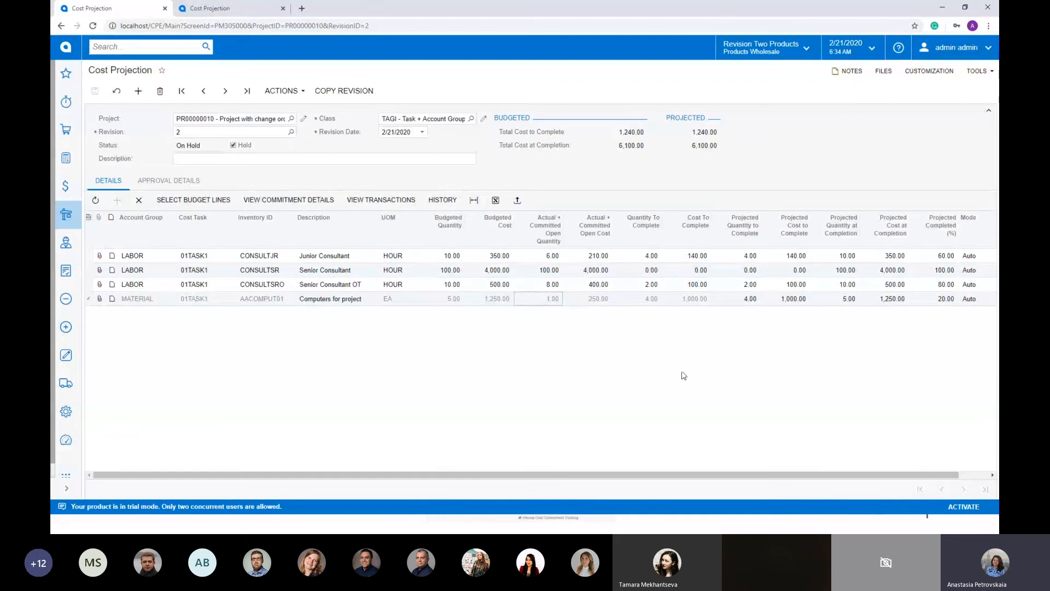
- Set the Junior Consultant line's Projected Quantity to Complete to 2
drag(304, 478, 415, 482)
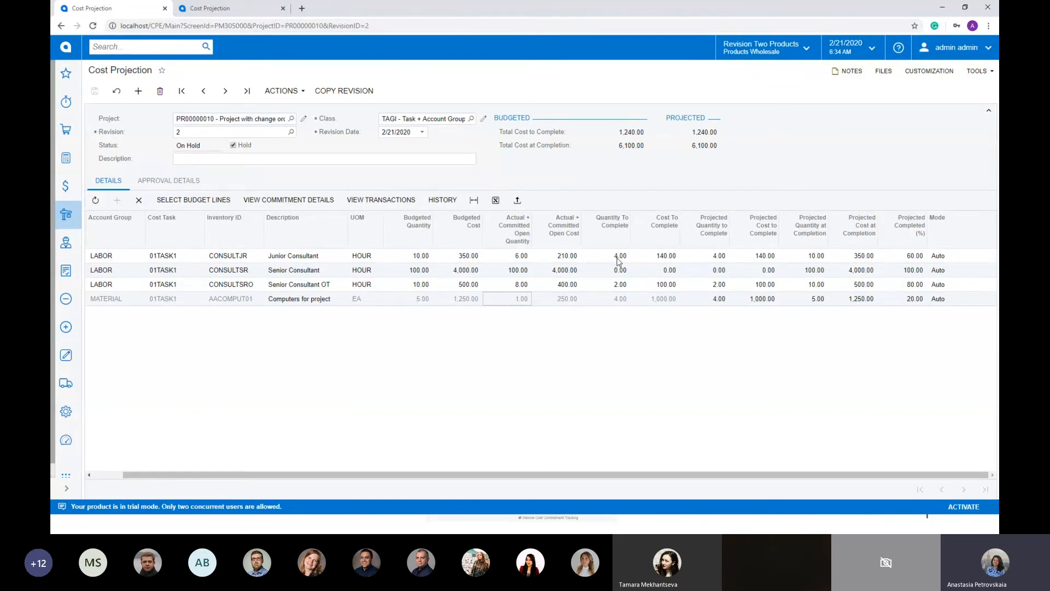
click(717, 257)
text(2)
key(Tab)
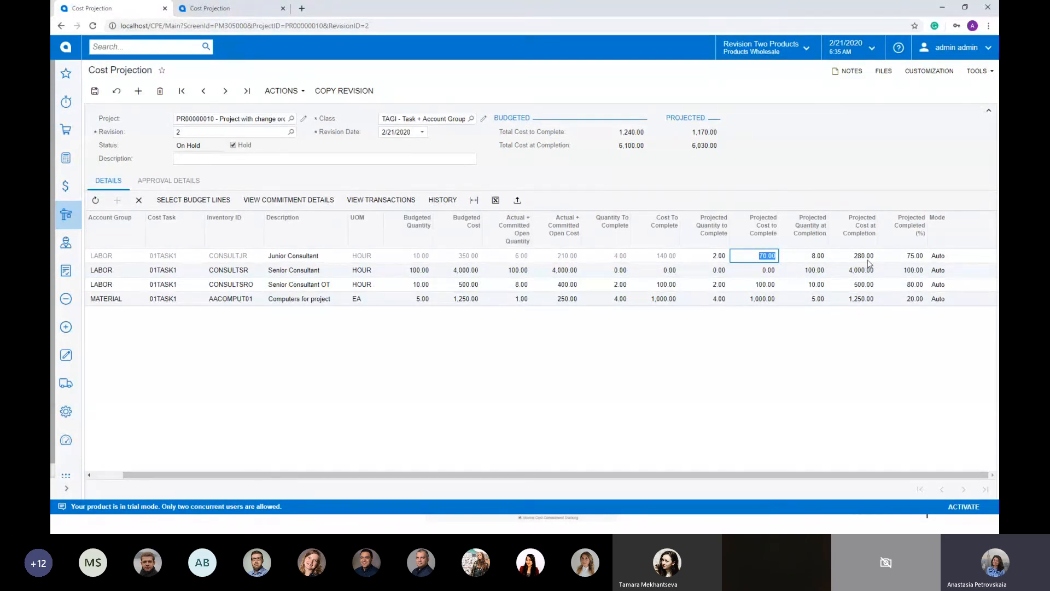
- Set Projected Completed (%) to 80 for the Senior Consultant line and 100 for the Senior Consultant OT line
click(905, 270)
text(80)
key(Tab)
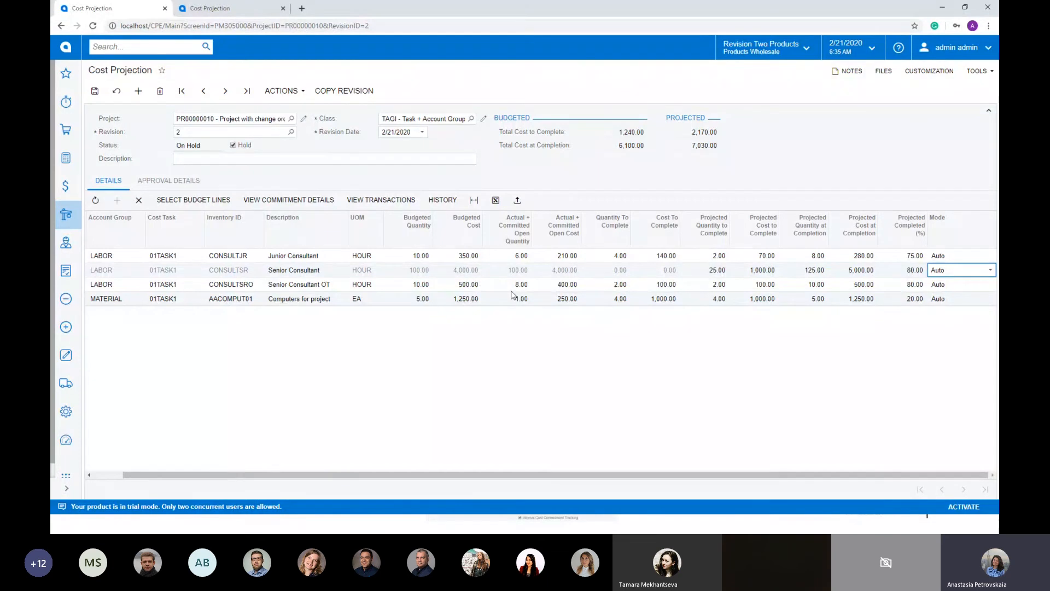
click(898, 285)
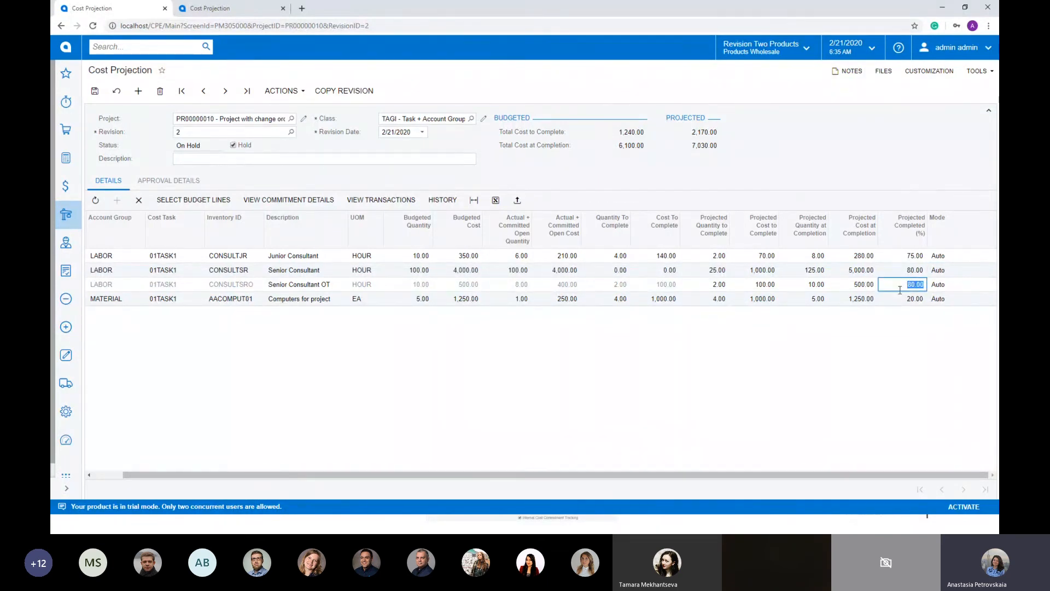
text(100)
key(Tab)
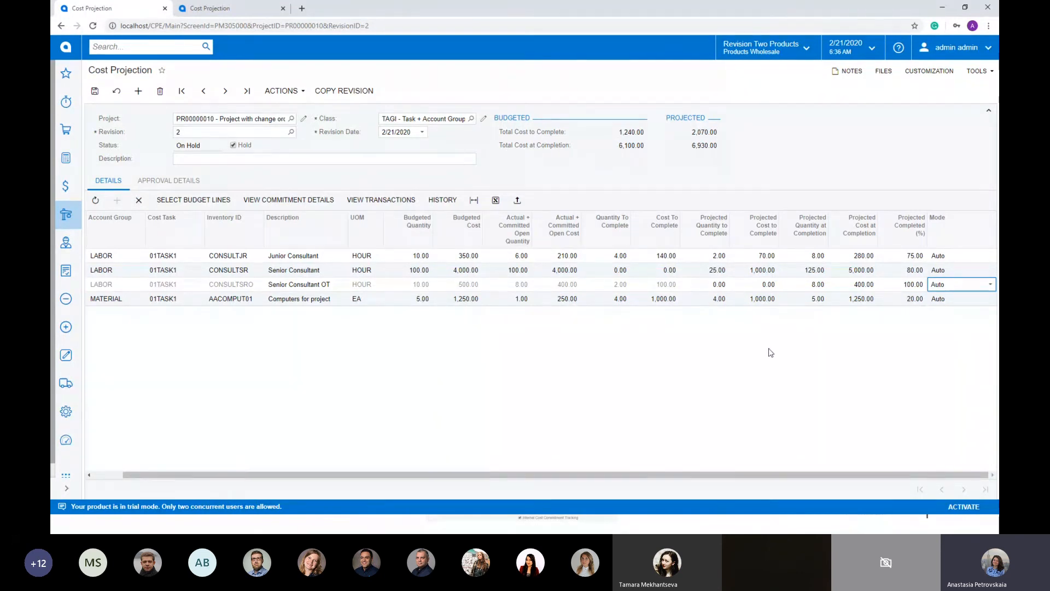
- Switch the Computers for project line's mode to Manual Cost
click(961, 299)
click(961, 300)
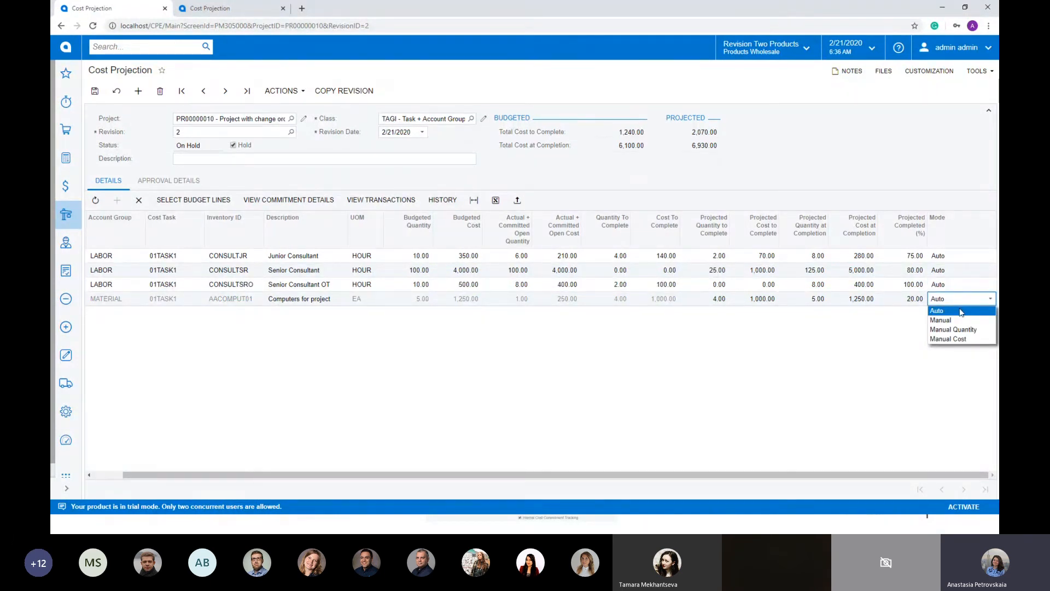
click(964, 340)
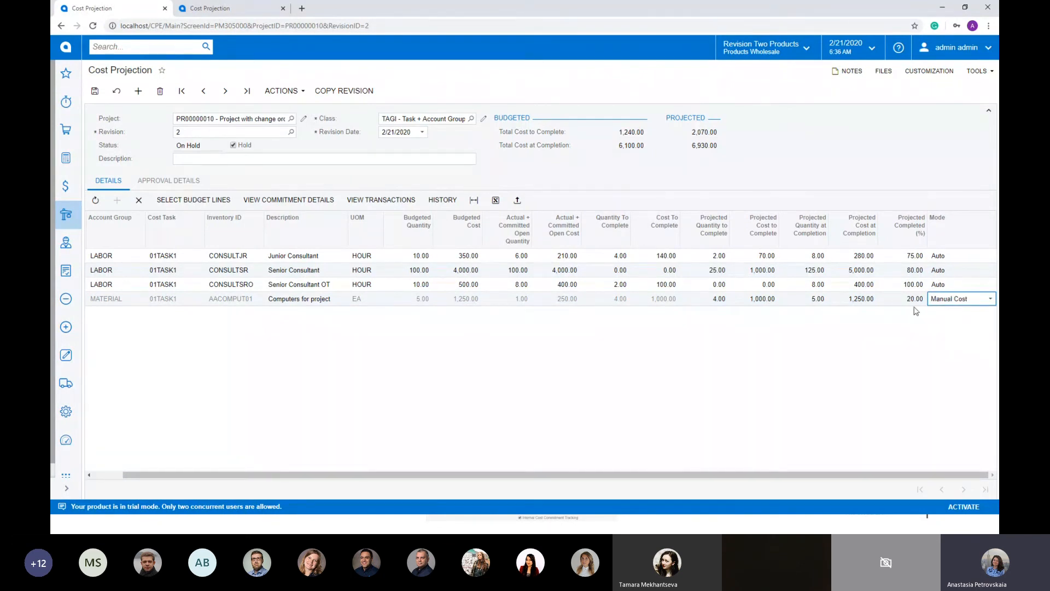
- For Computers for project, set Projected Quantity to Complete to 1, Projected Cost to Complete to 200 and Projected Cost at Completion to 450, and save
click(703, 301)
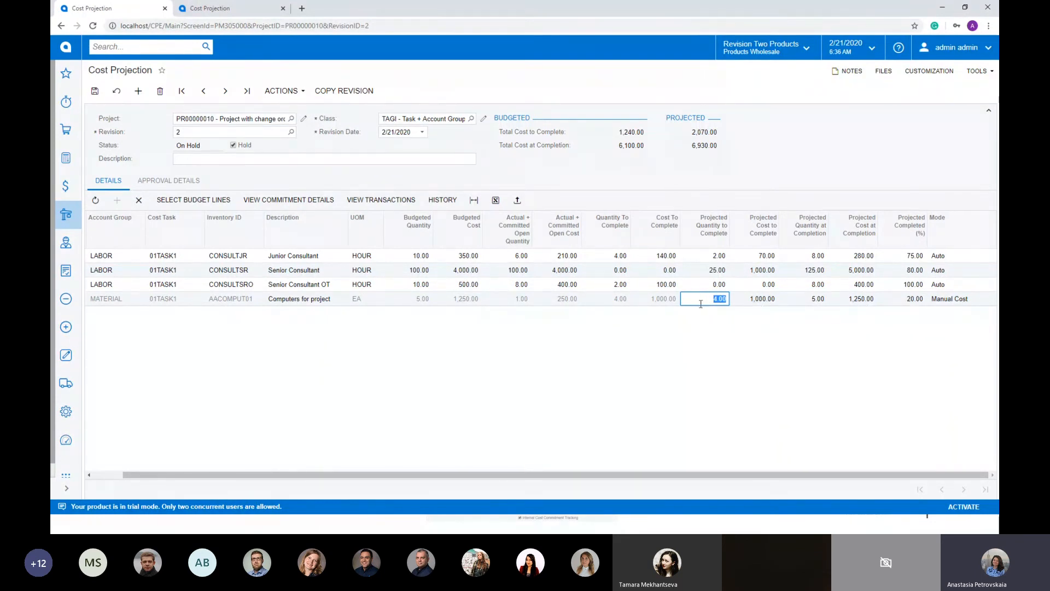
text(1)
key(Tab)
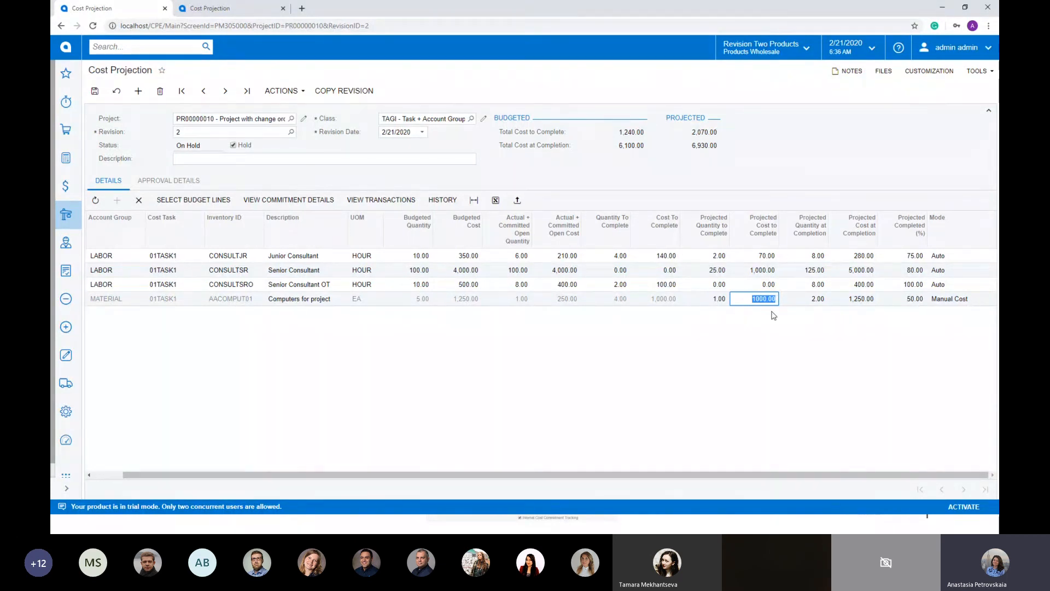
text(2)
click(854, 301)
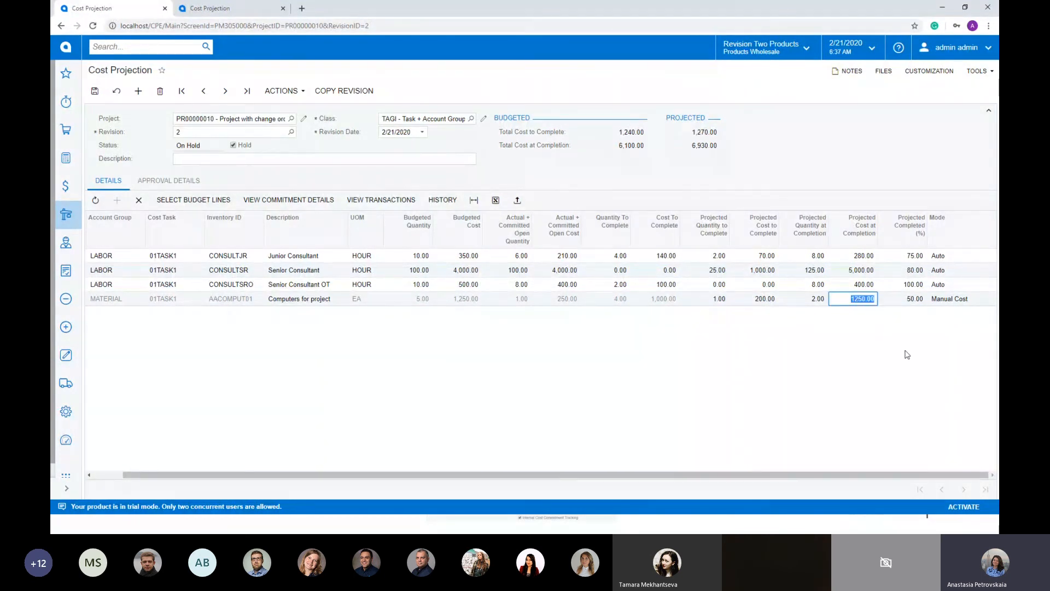
text(450)
click(916, 304)
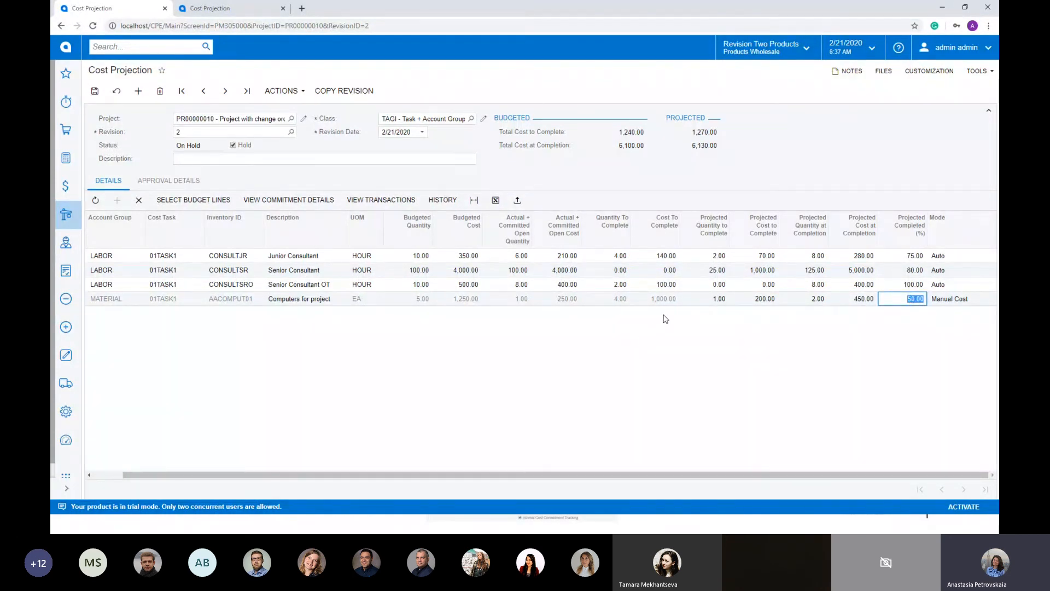
key(ctrl+s)
- Take revision 2 off hold to look at its Release action, and put it back on hold
click(234, 146)
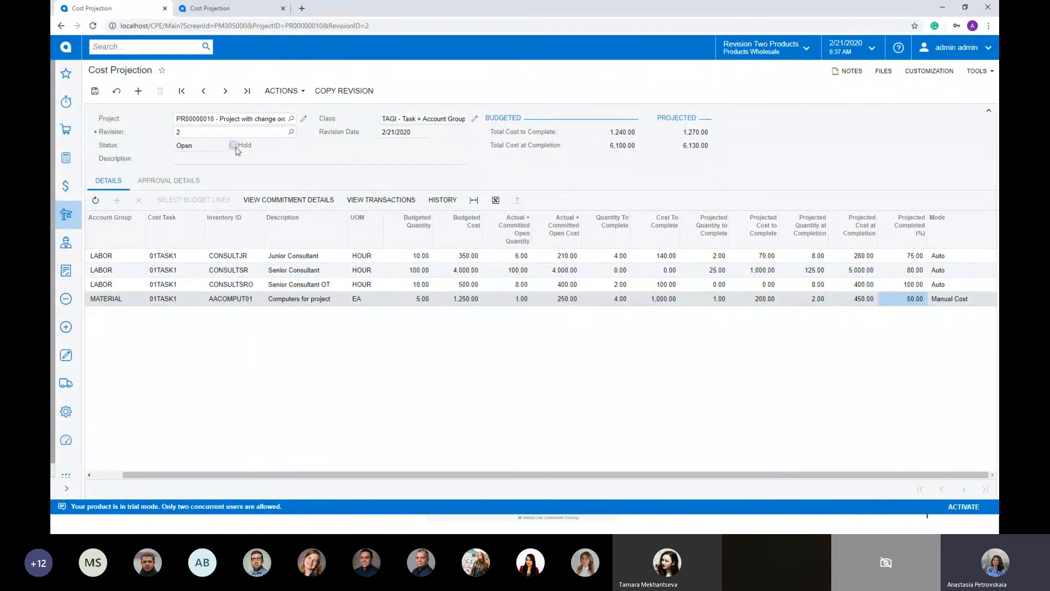
click(281, 91)
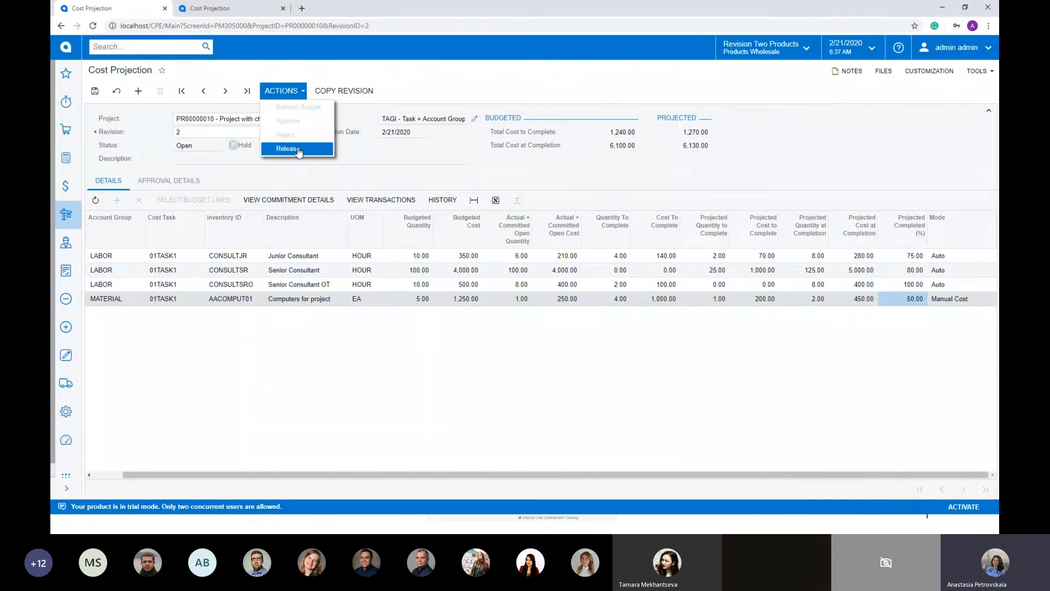
click(299, 150)
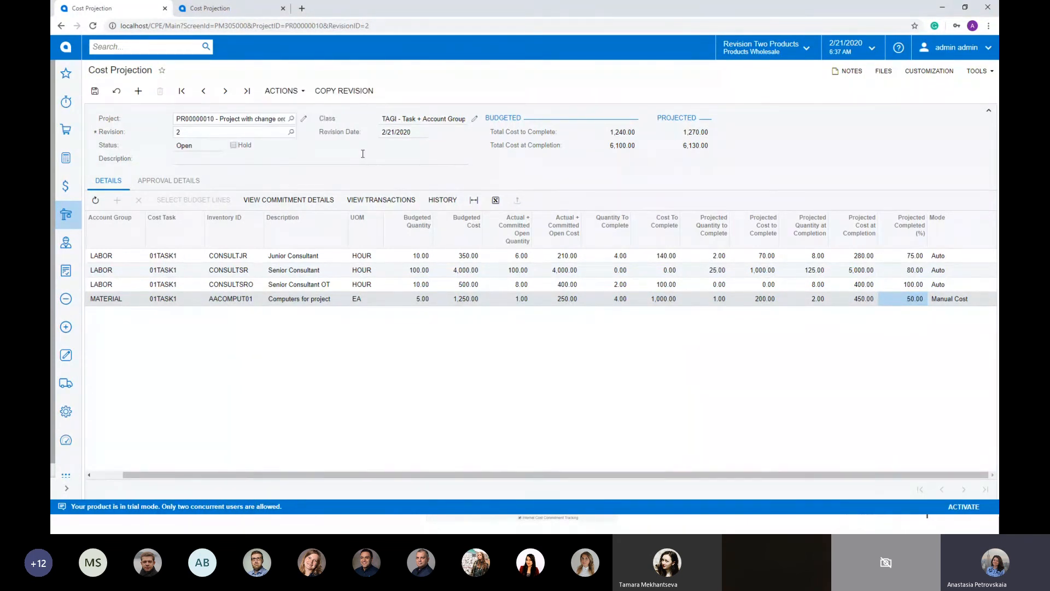
click(233, 145)
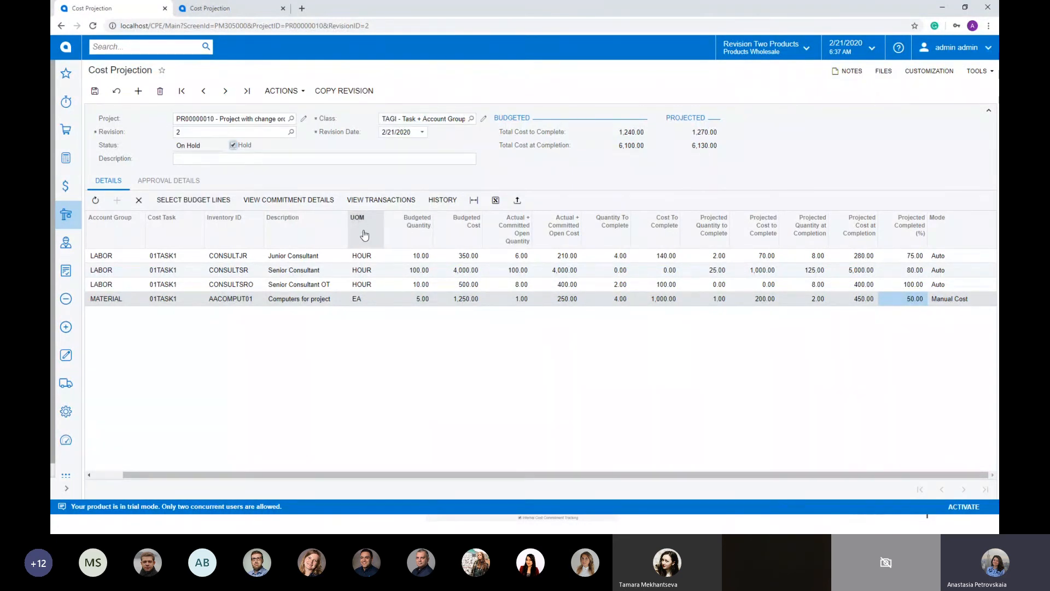
- Review the actions offered for the revision on hold, including Refresh Budget
click(662, 255)
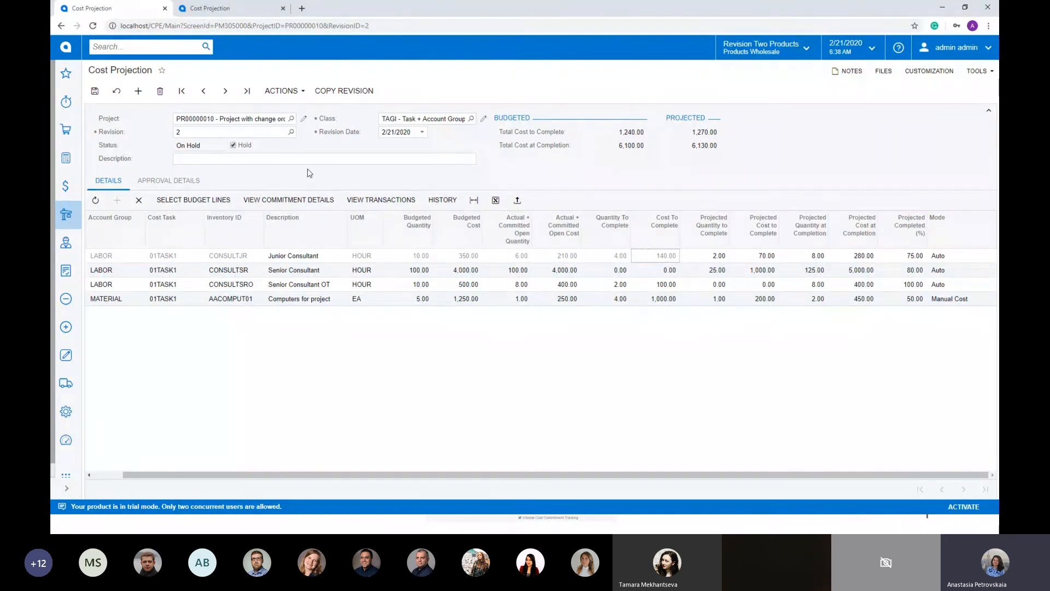
click(294, 94)
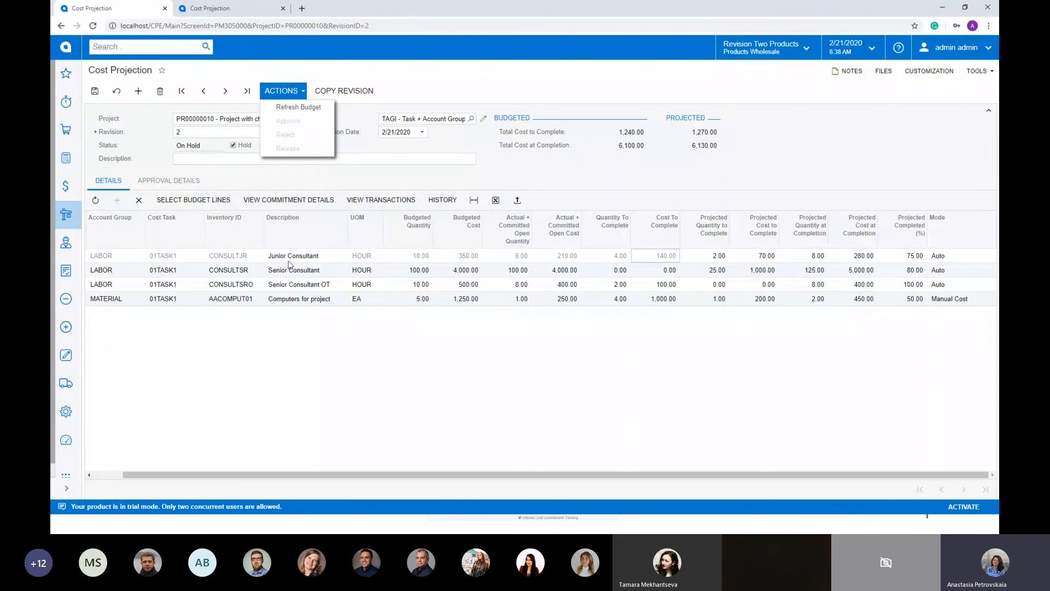
click(367, 181)
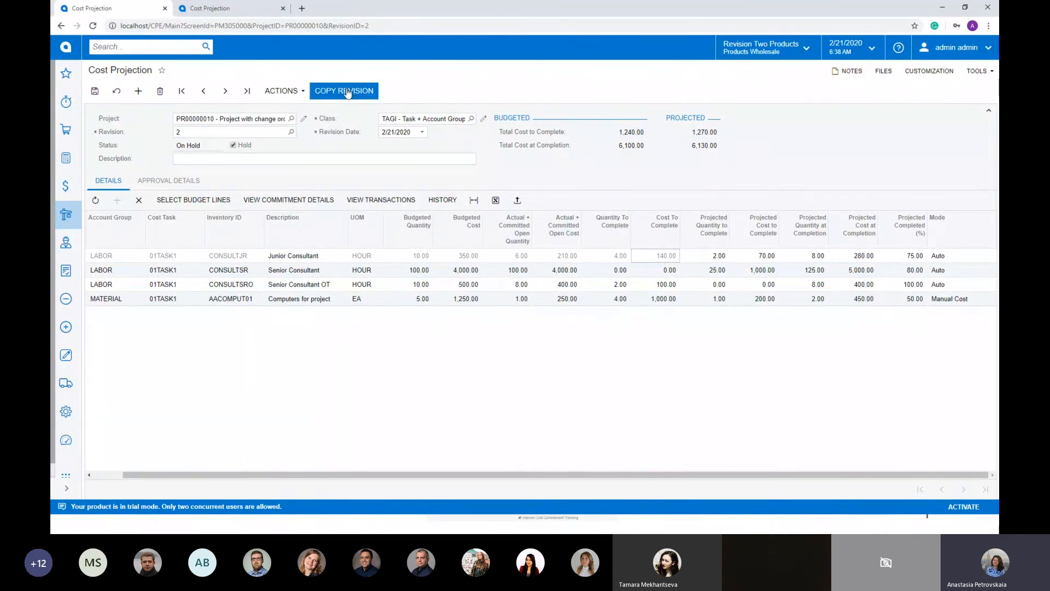
- Look over the Copy Revision options with Refresh Budget cleared, and close them without copying the revision
click(347, 92)
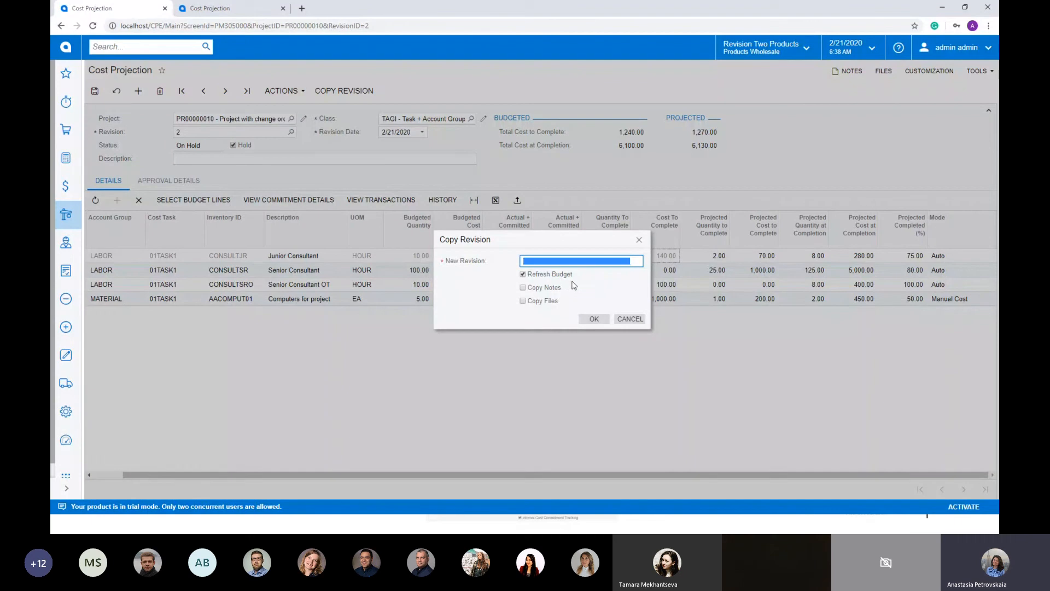
click(524, 274)
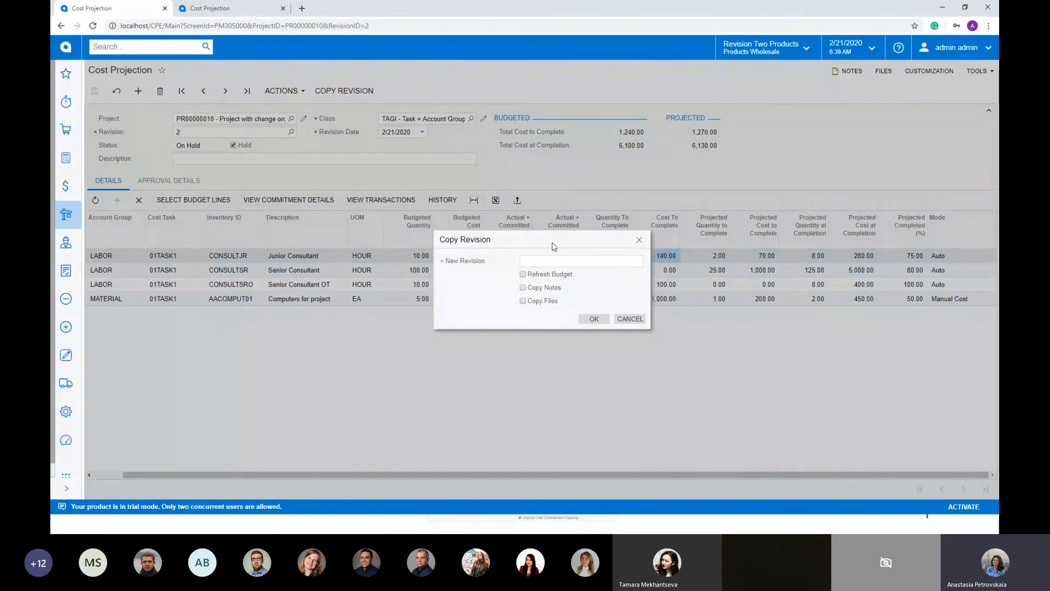
drag(554, 245, 543, 354)
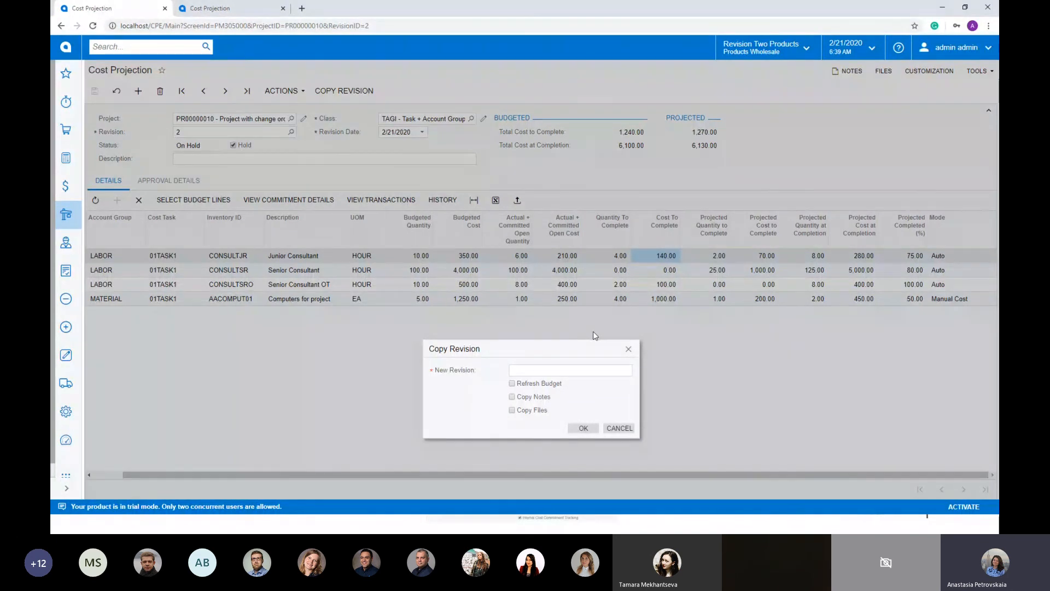
click(628, 349)
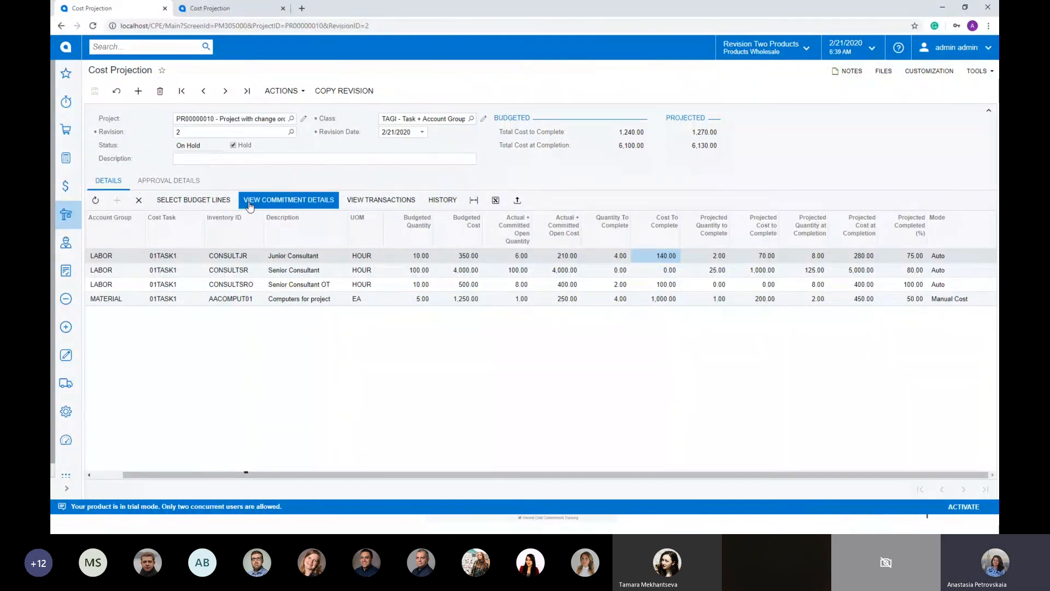
- Check the commitment details of the Junior Consultant line and close them
click(299, 258)
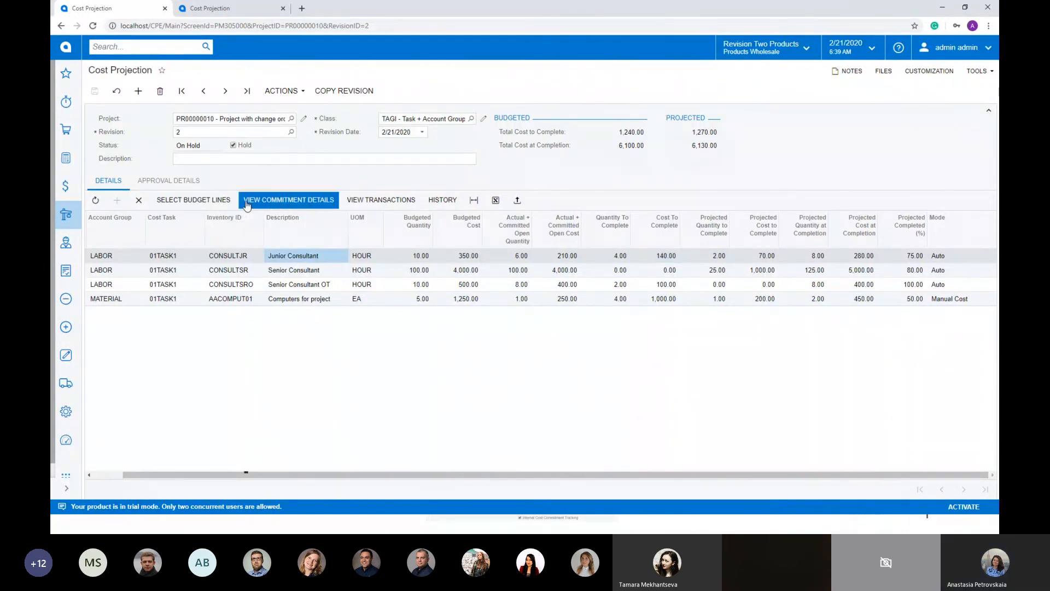
click(300, 201)
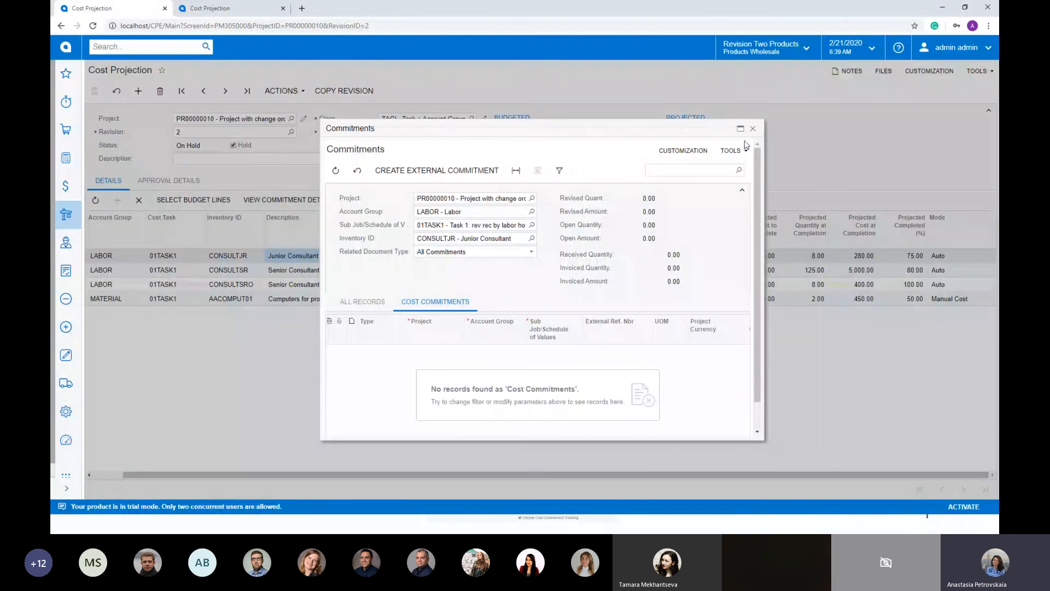
click(753, 130)
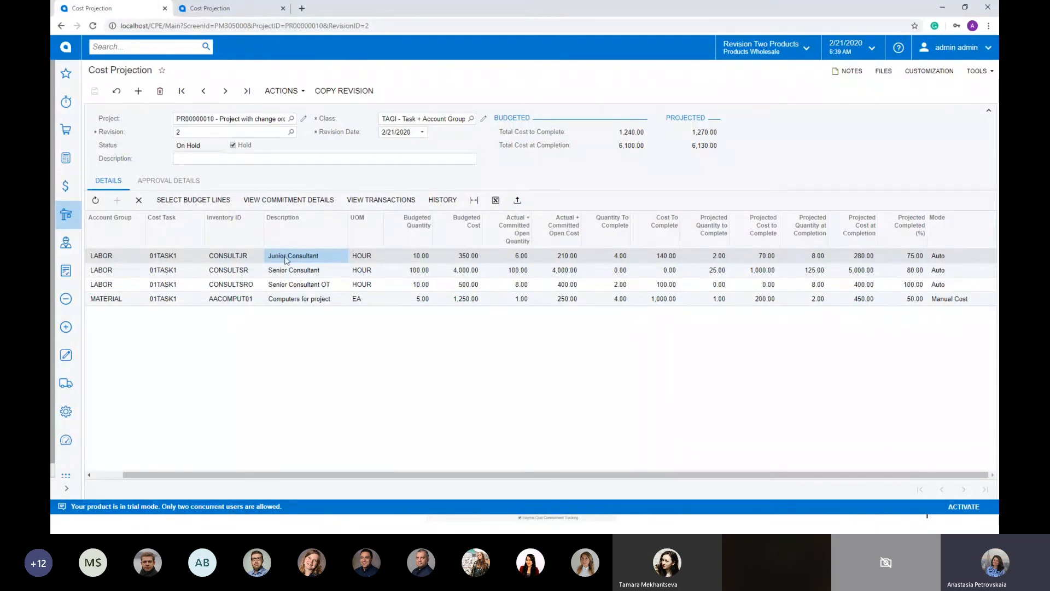
- Check the project transactions of the Junior Consultant line and compare its budgeted and projected values across revisions in History
click(381, 199)
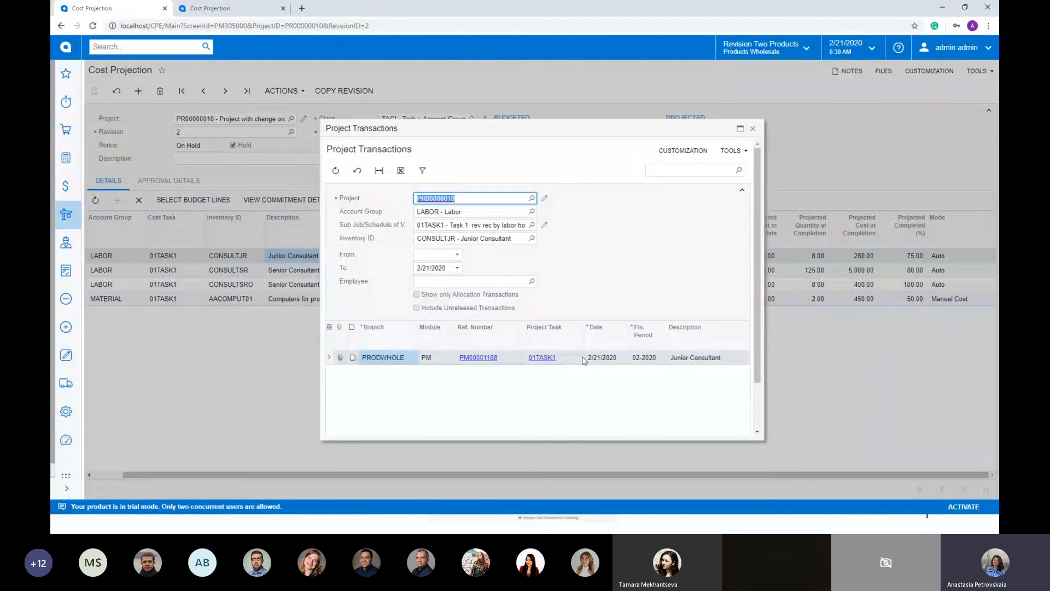
click(753, 129)
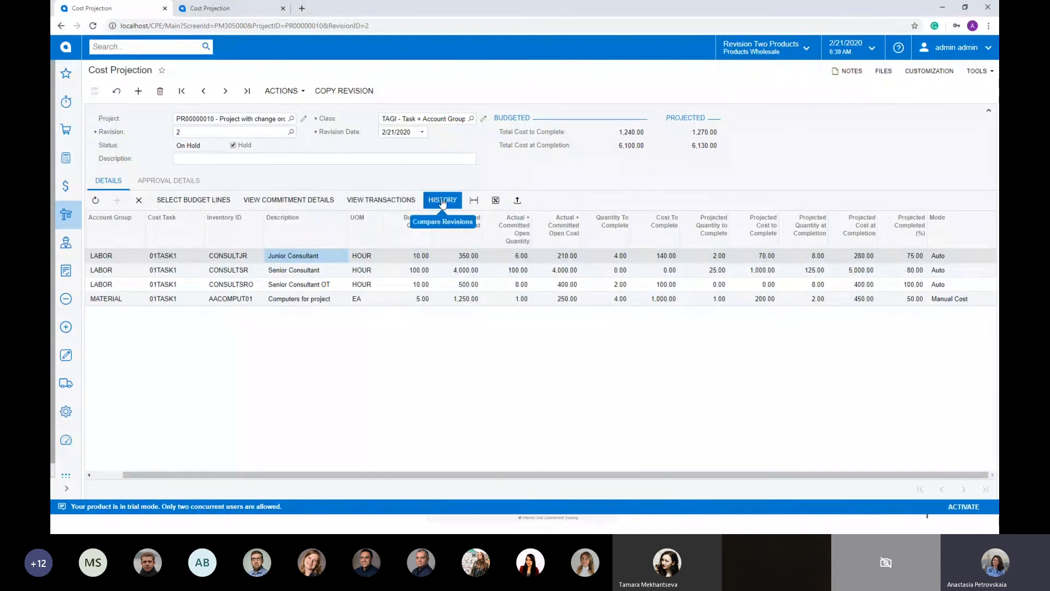
click(443, 205)
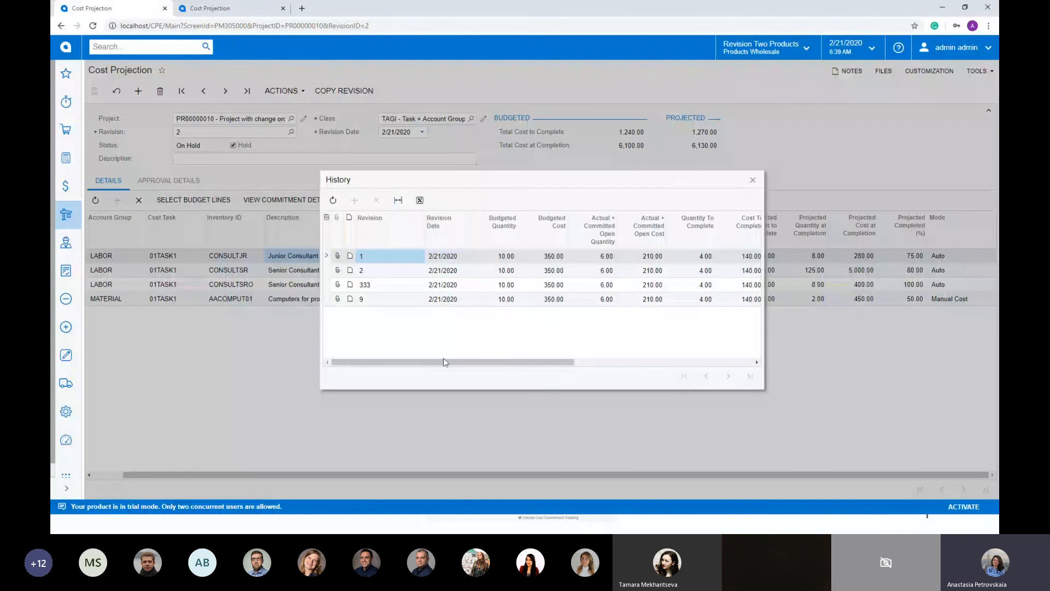
drag(445, 179, 417, 231)
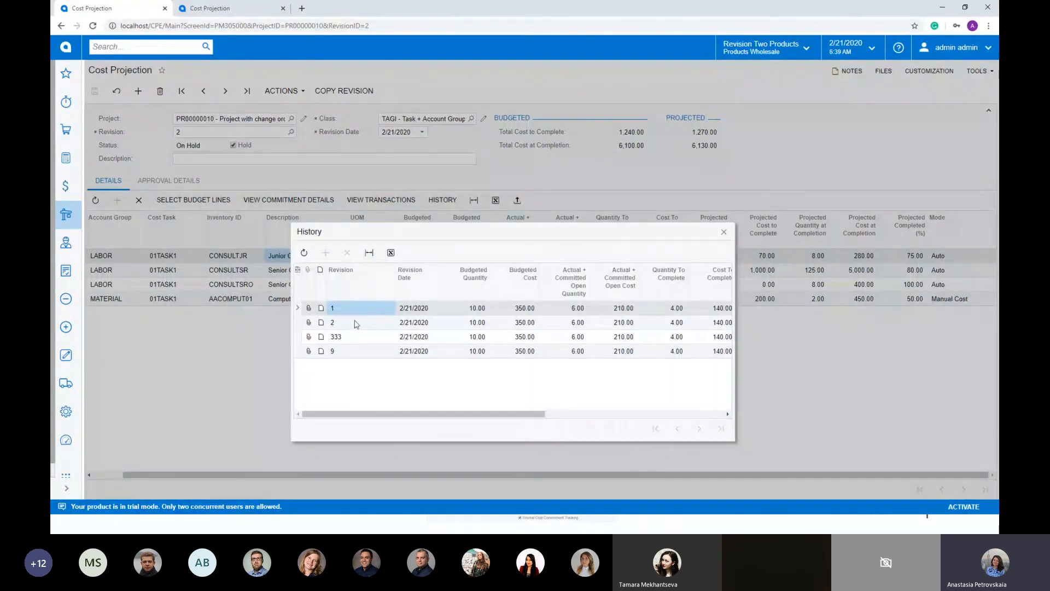
drag(350, 414, 544, 416)
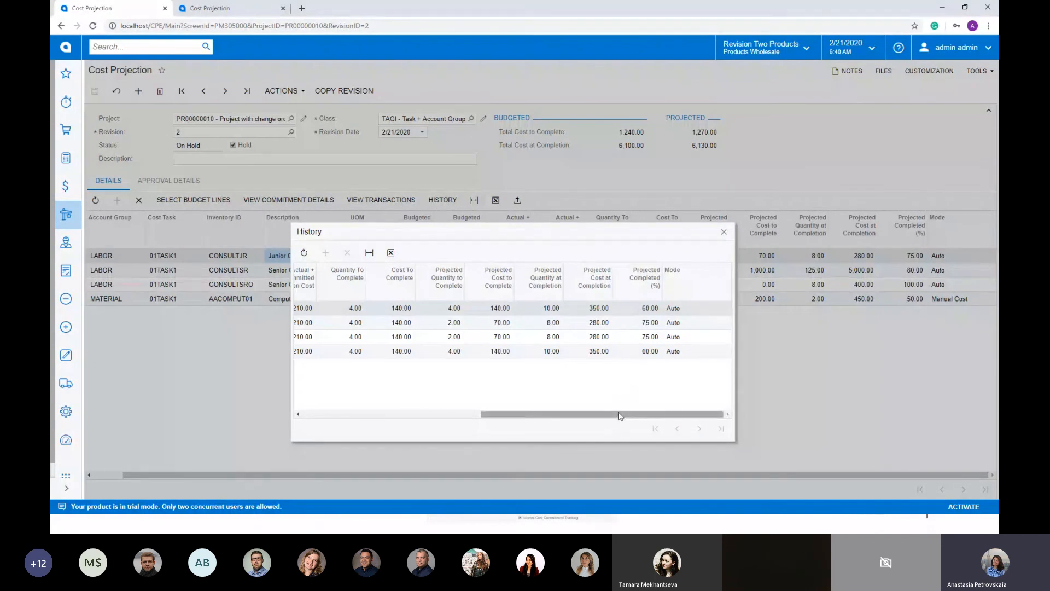
drag(621, 417, 440, 415)
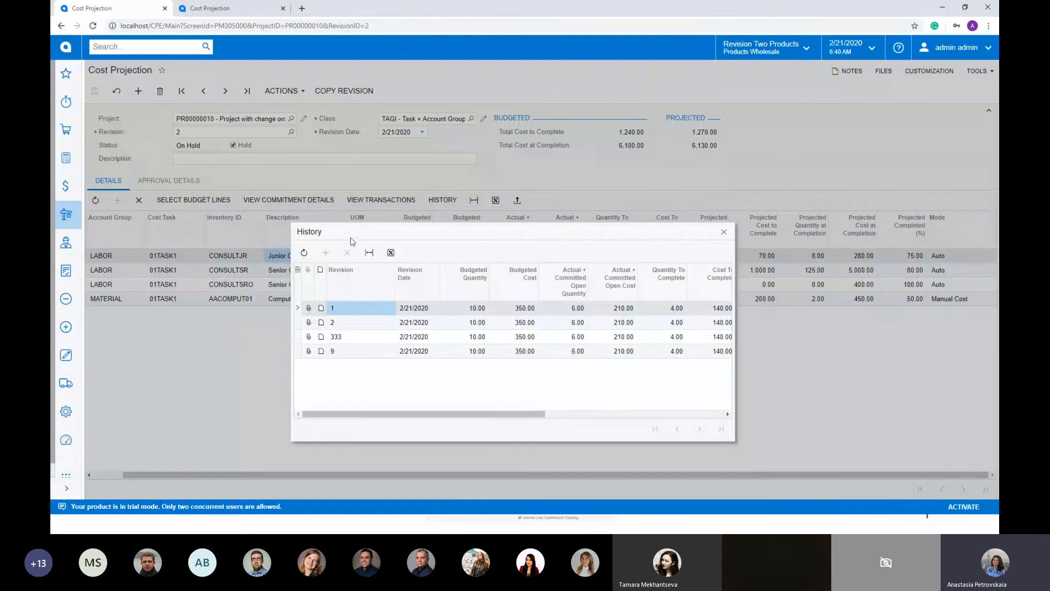
drag(337, 241, 344, 172)
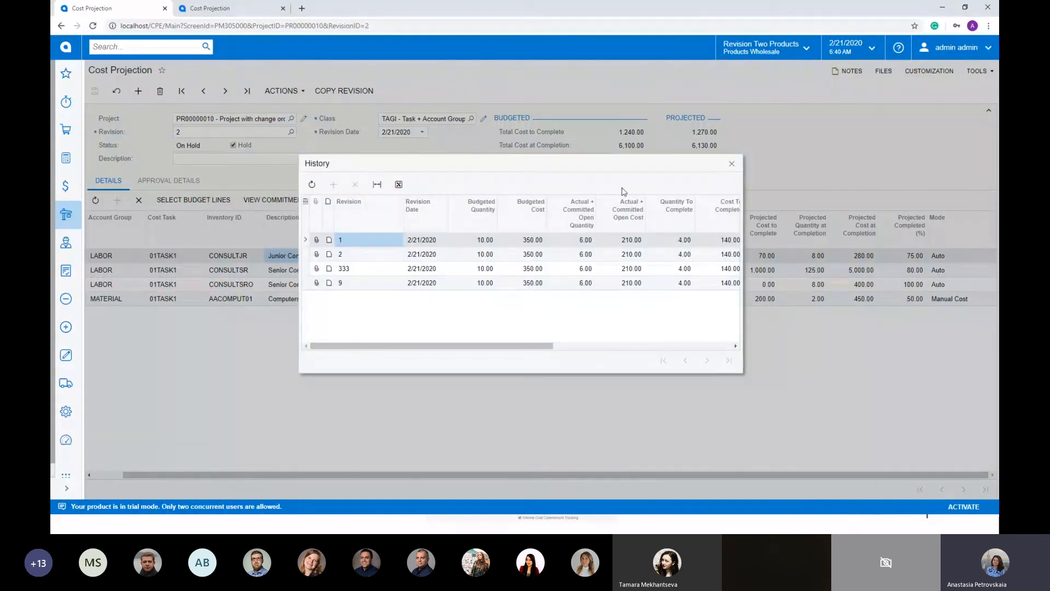
click(731, 166)
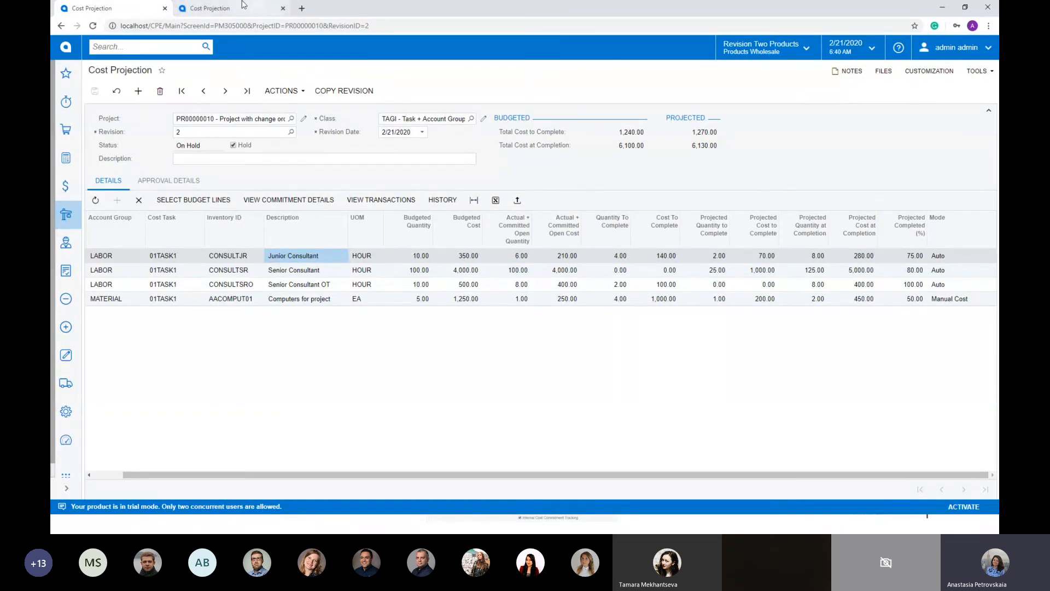
- Examine the projected cost and quantity values in project PR00000010's cost budget, and return to the cost projection
click(232, 11)
click(303, 118)
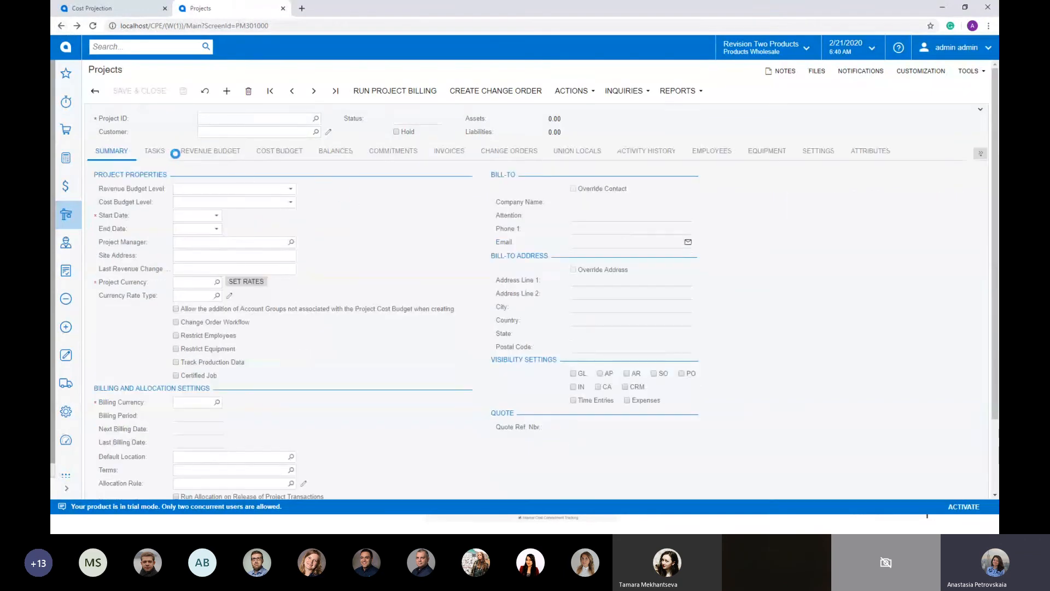
click(273, 157)
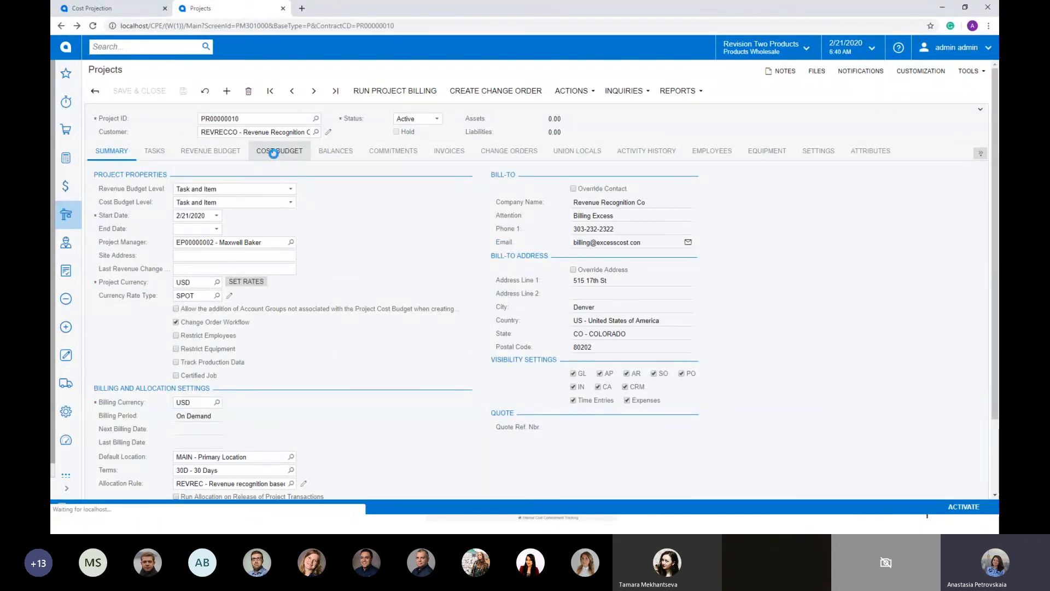
drag(374, 480, 906, 479)
right_click(906, 479)
click(869, 469)
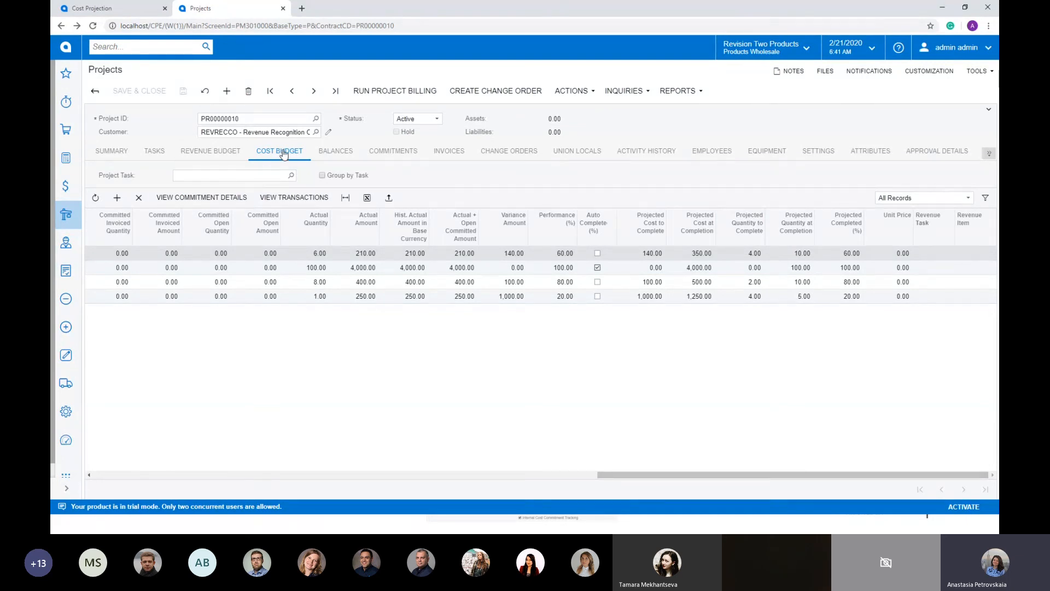
click(123, 11)
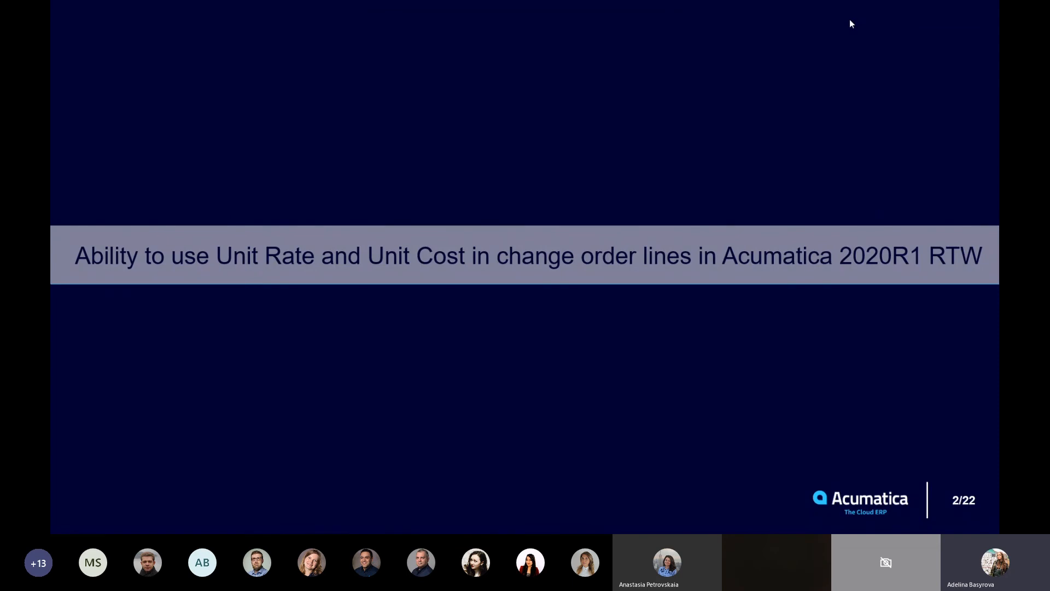
key(Right)
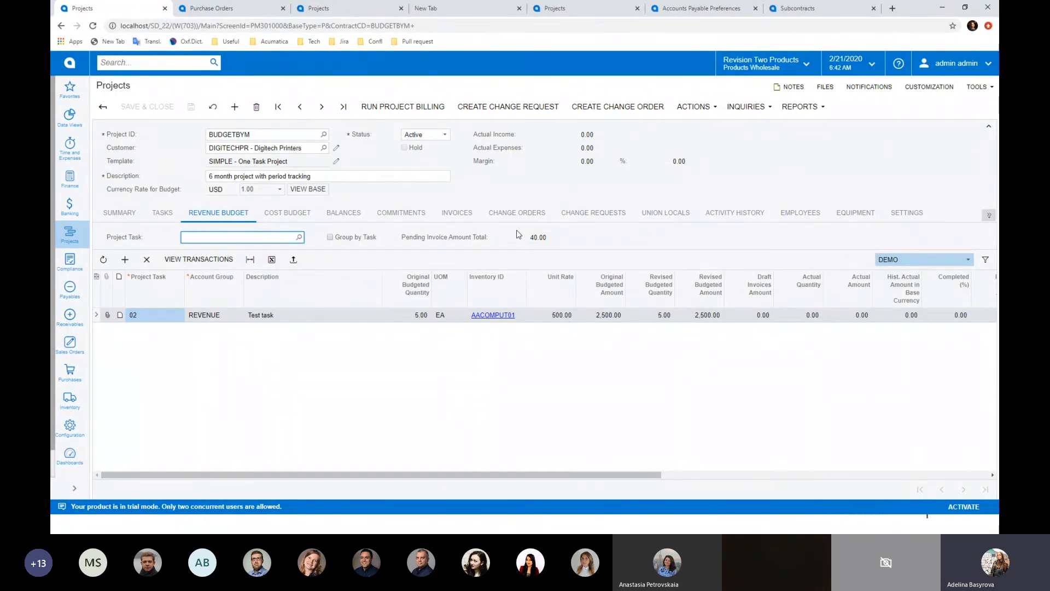
- Check the unit cost on the Acer Laptop Computer purchase order and return to project BUDGETBYM
click(228, 9)
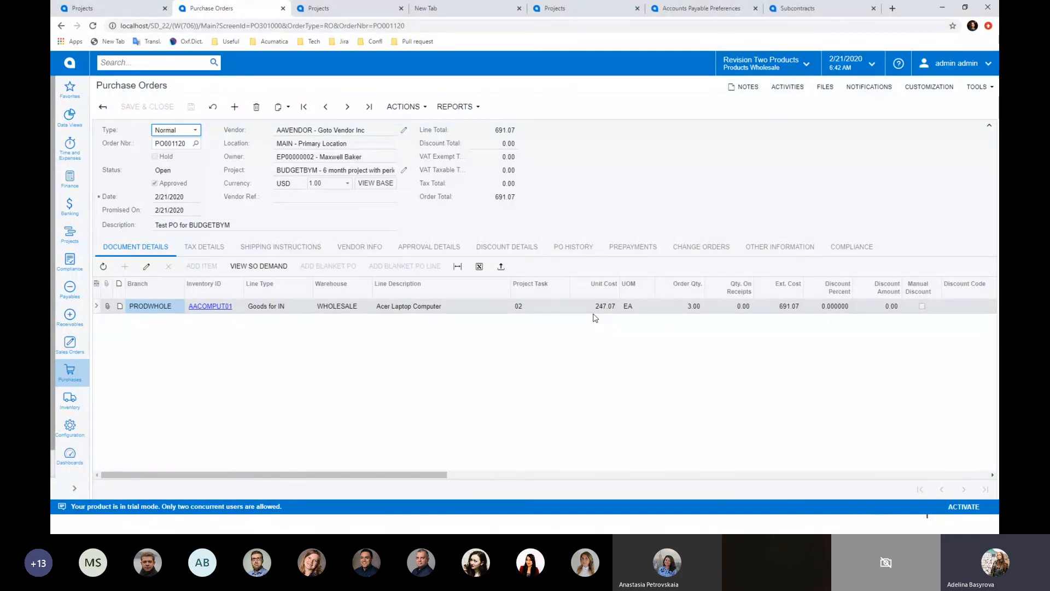
click(141, 8)
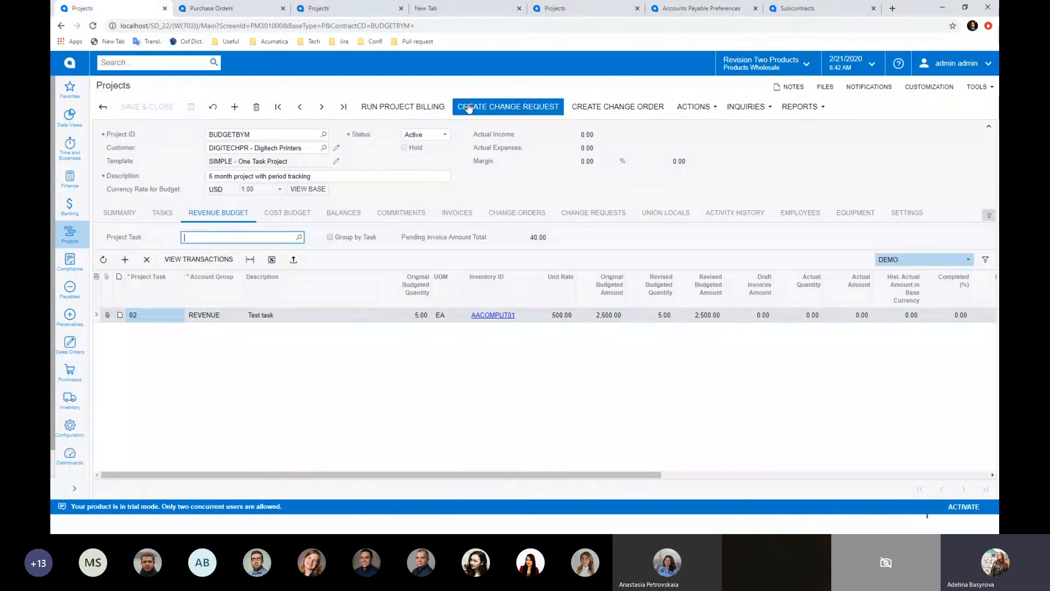
- Create a change order for project BUDGETBYM and add the task 02 AACOMPUT01 revenue budget line to it
click(610, 108)
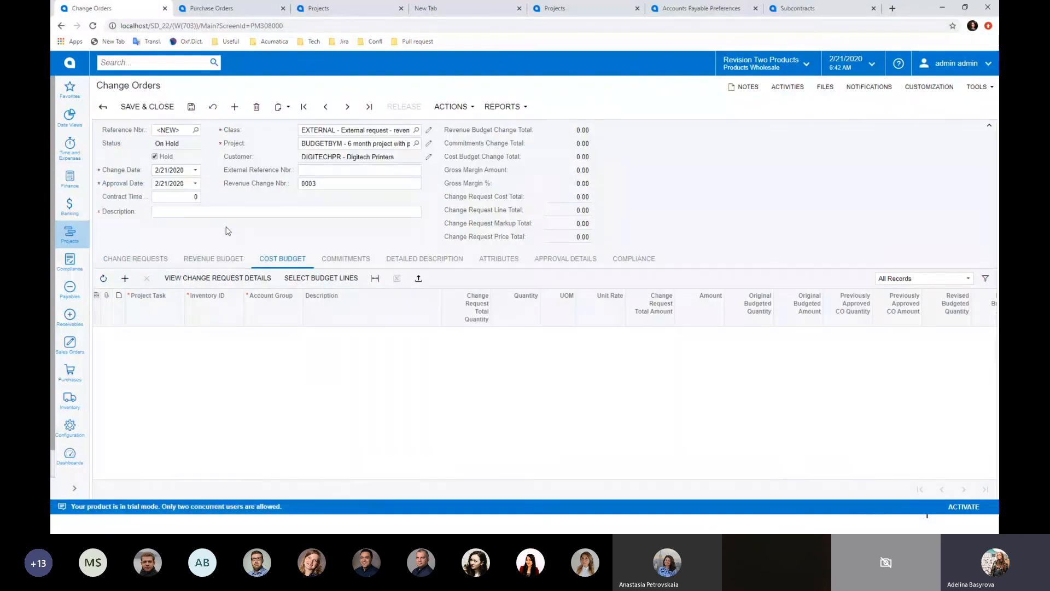
click(214, 259)
click(316, 278)
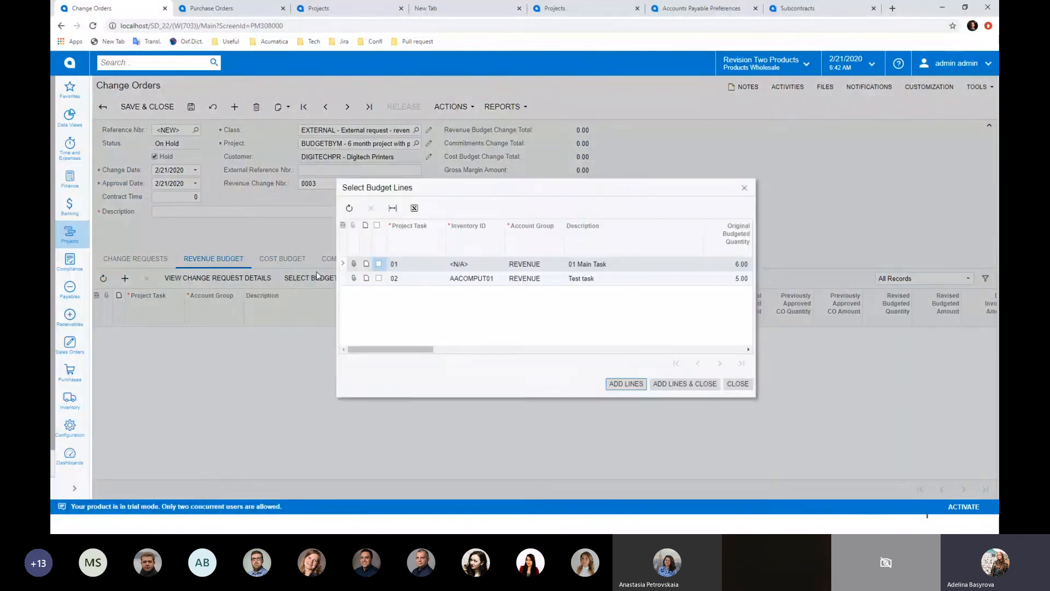
click(379, 277)
click(671, 384)
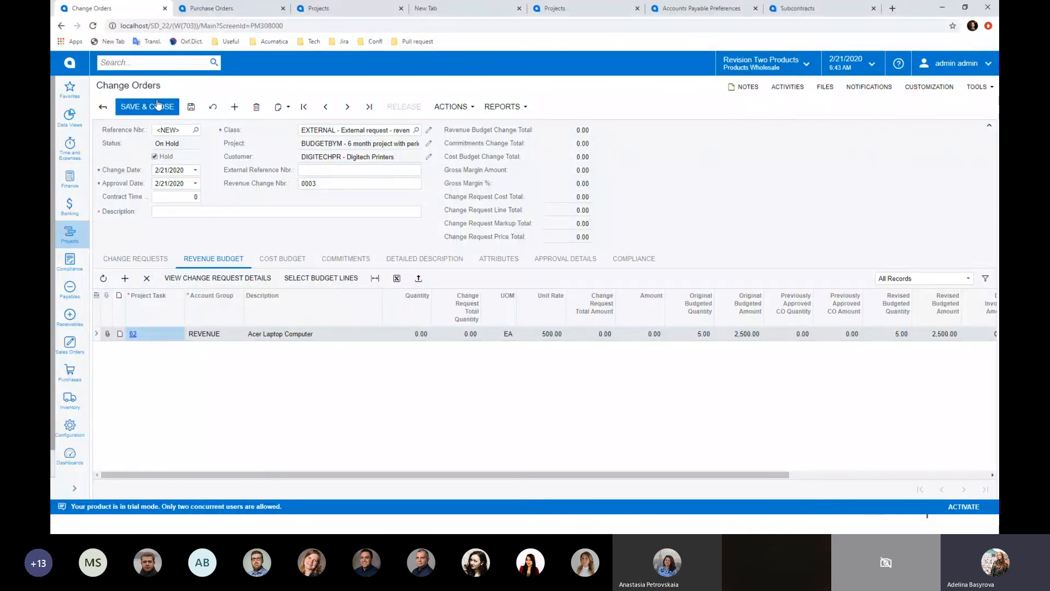
- Check the unit rate of the AACOMPUT01 line in the project's revenue budget and return to the change order
click(373, 10)
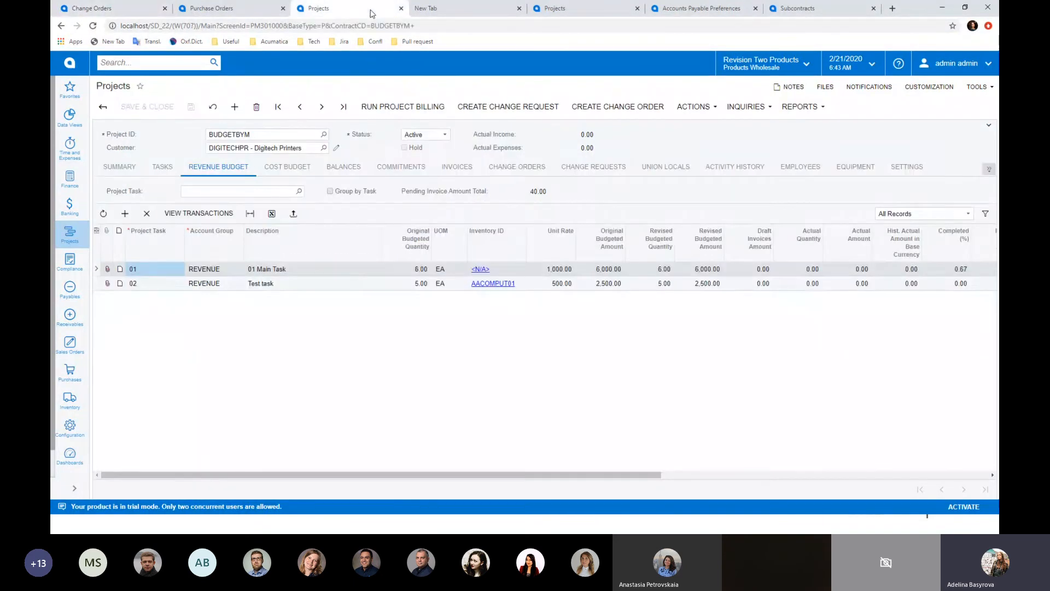
click(564, 283)
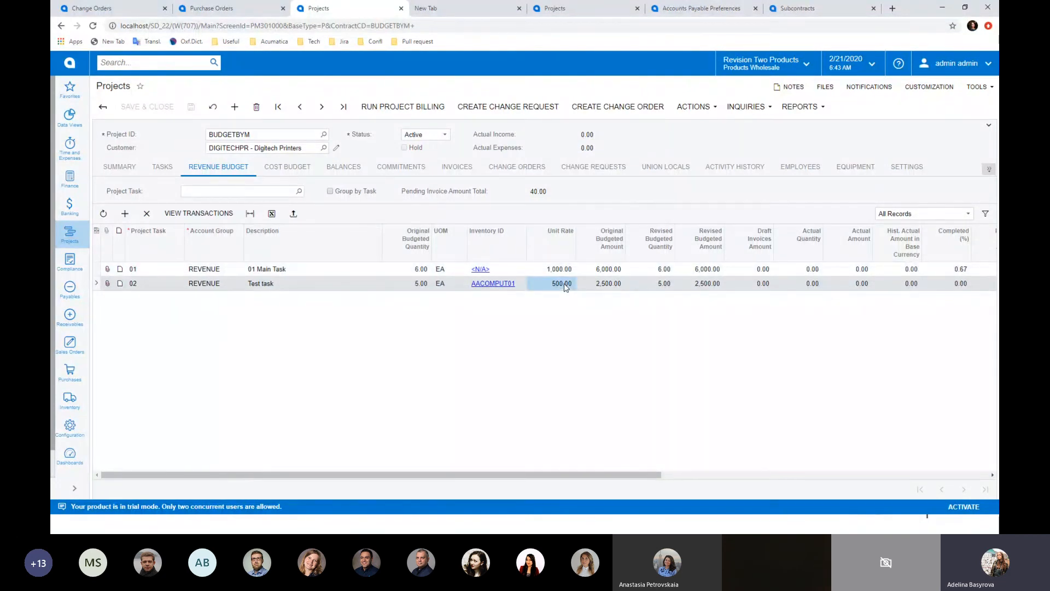
click(131, 10)
- Set the change order's Acer Laptop Computer revenue line to a unit rate of 555 and a quantity of 2
click(555, 328)
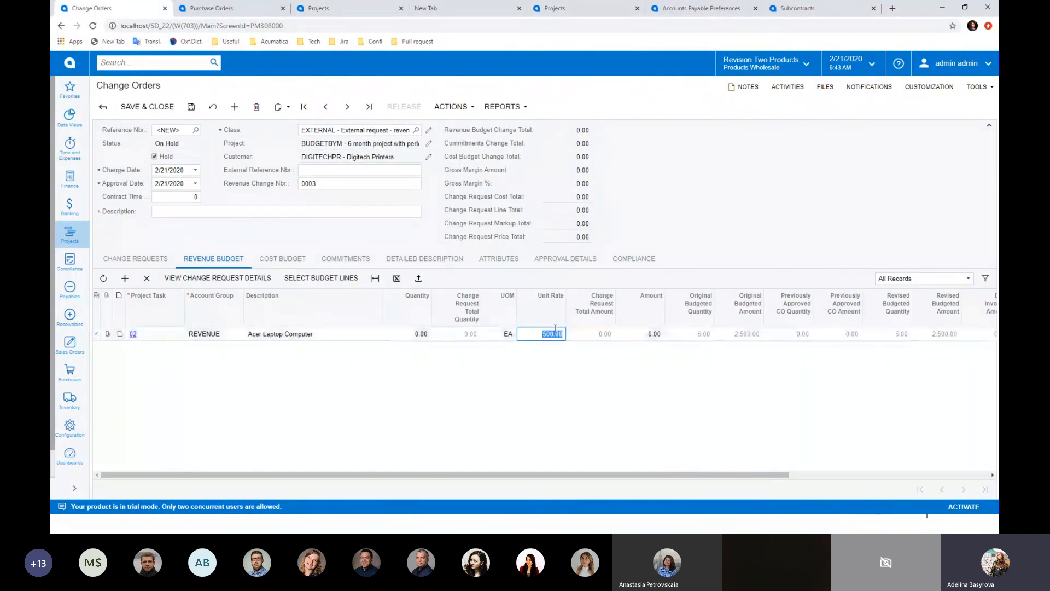
text(555)
key(Tab)
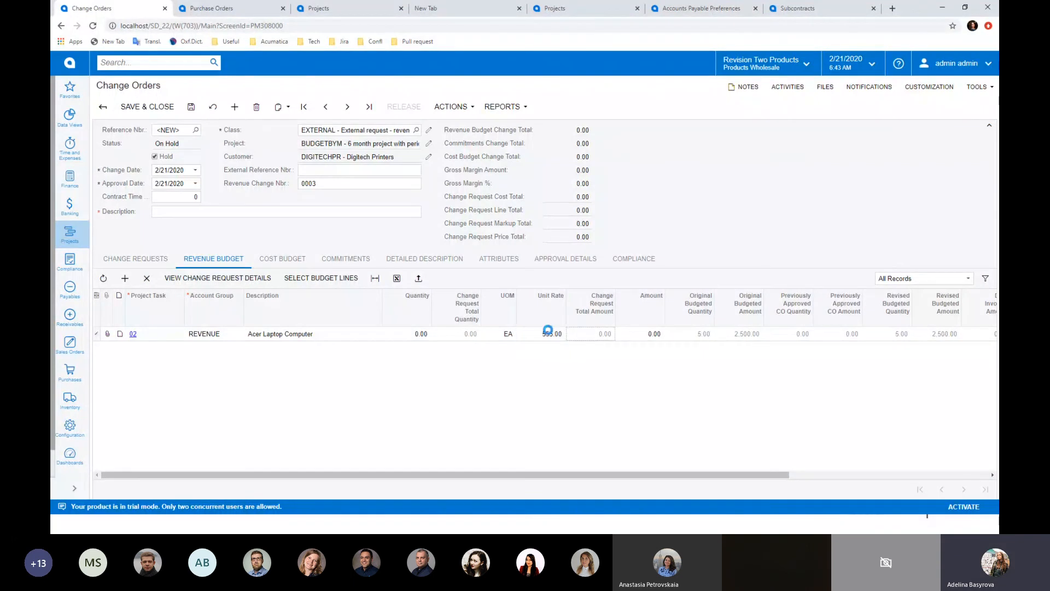
click(421, 334)
text(4)
key(Tab)
key(Tab)
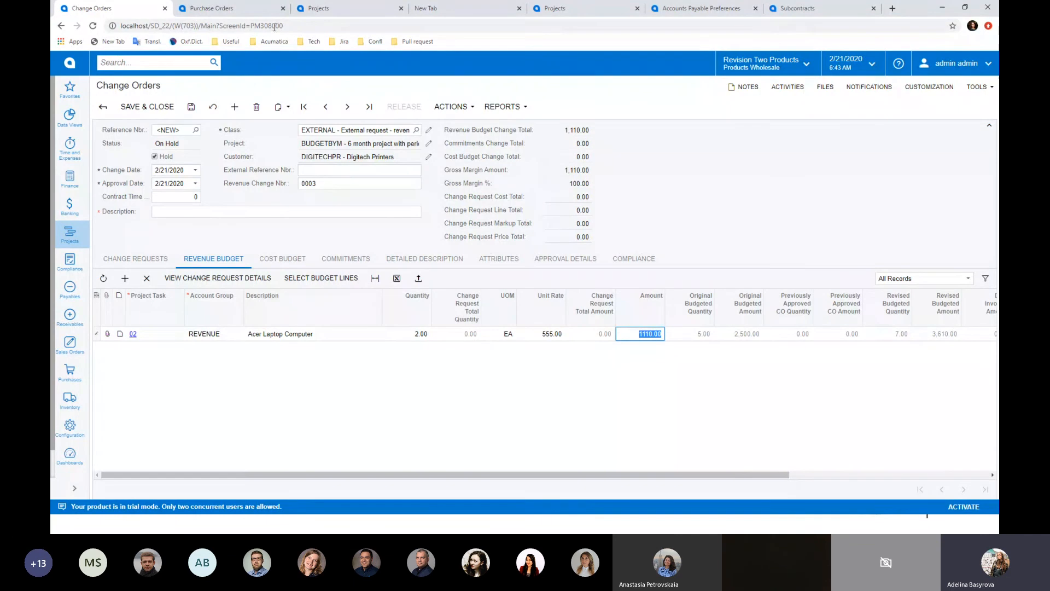
- Add the task 02 AACOMPUT01 purchase order line from AAVENDOR to the change order's commitments
click(363, 257)
click(209, 278)
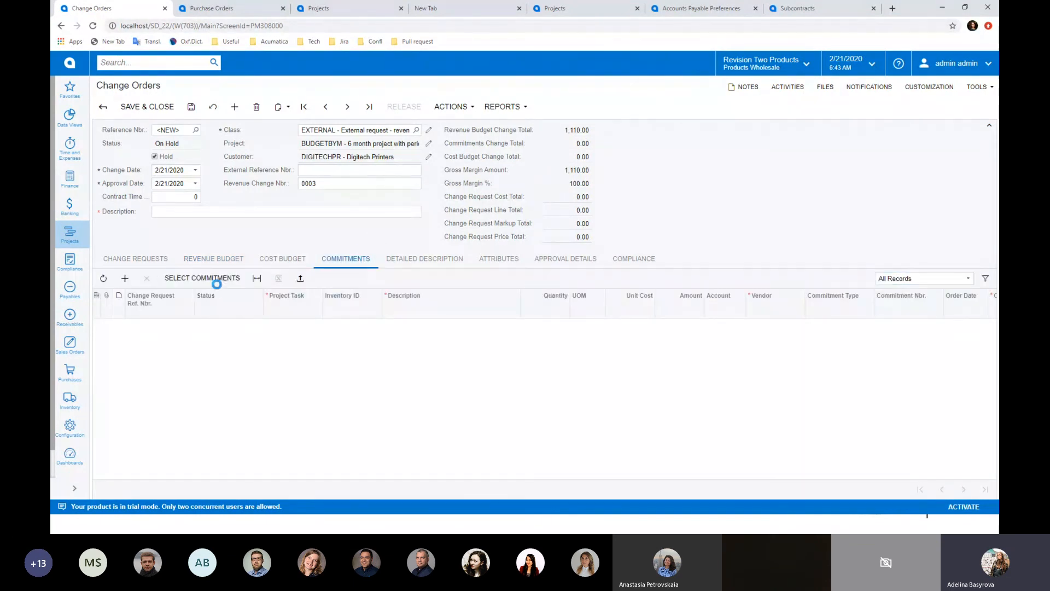
click(355, 288)
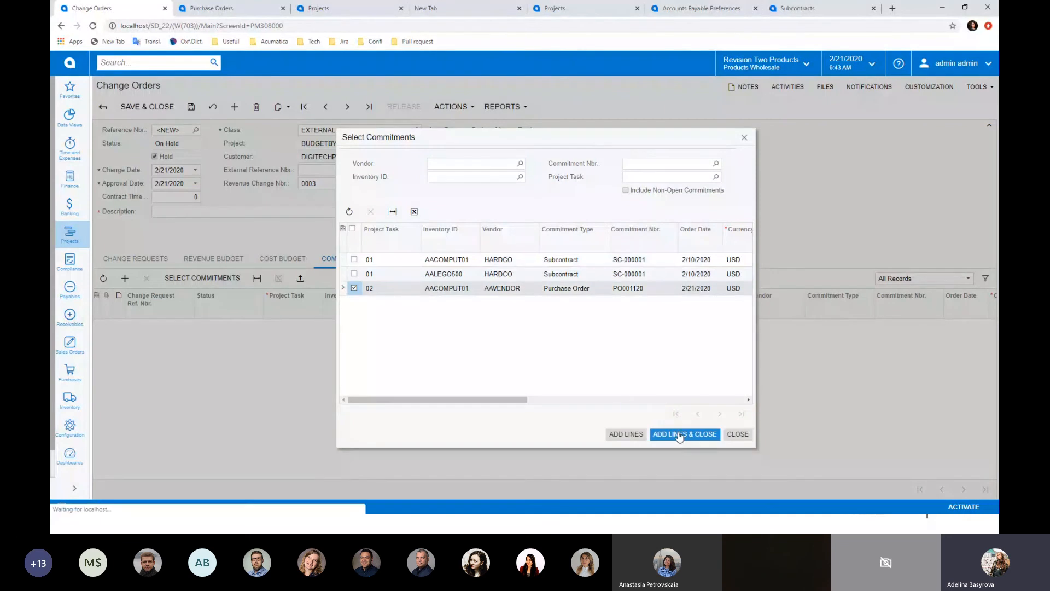
click(704, 441)
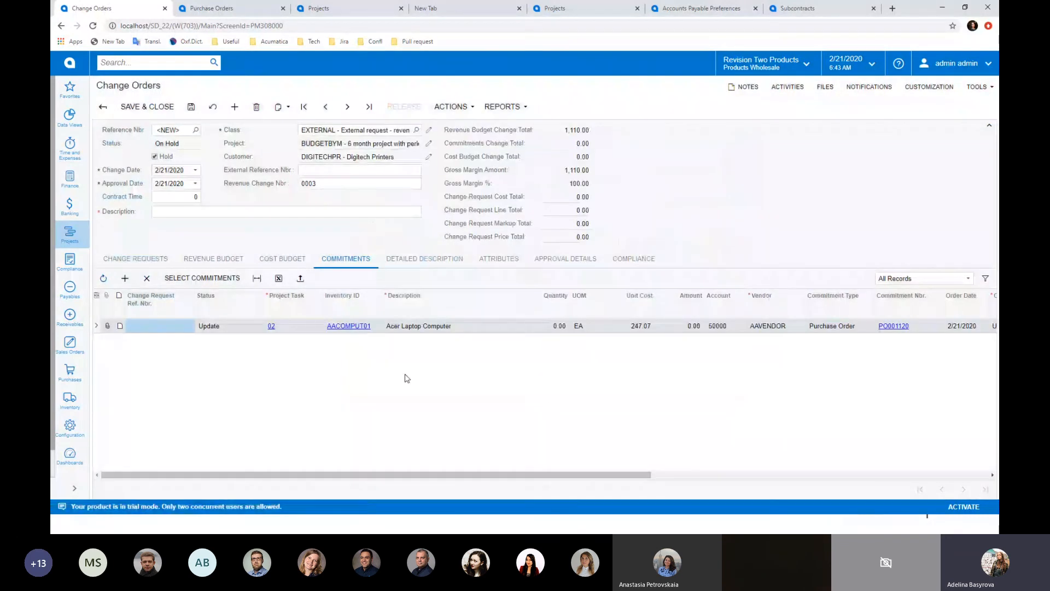
- Set the commitment line's unit cost to 260 and its quantity to 2
click(633, 327)
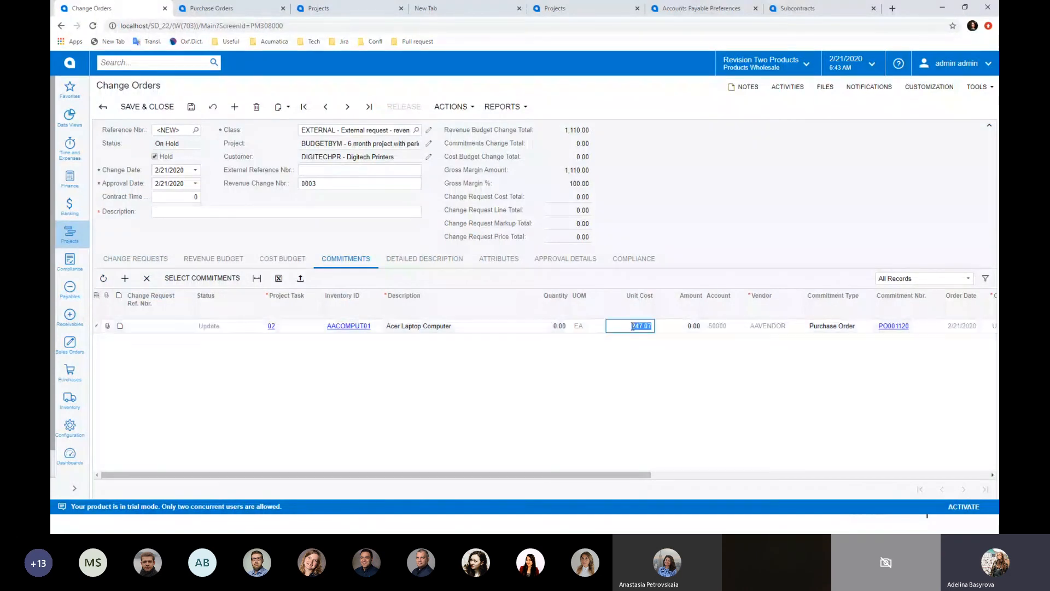
text(260)
click(551, 325)
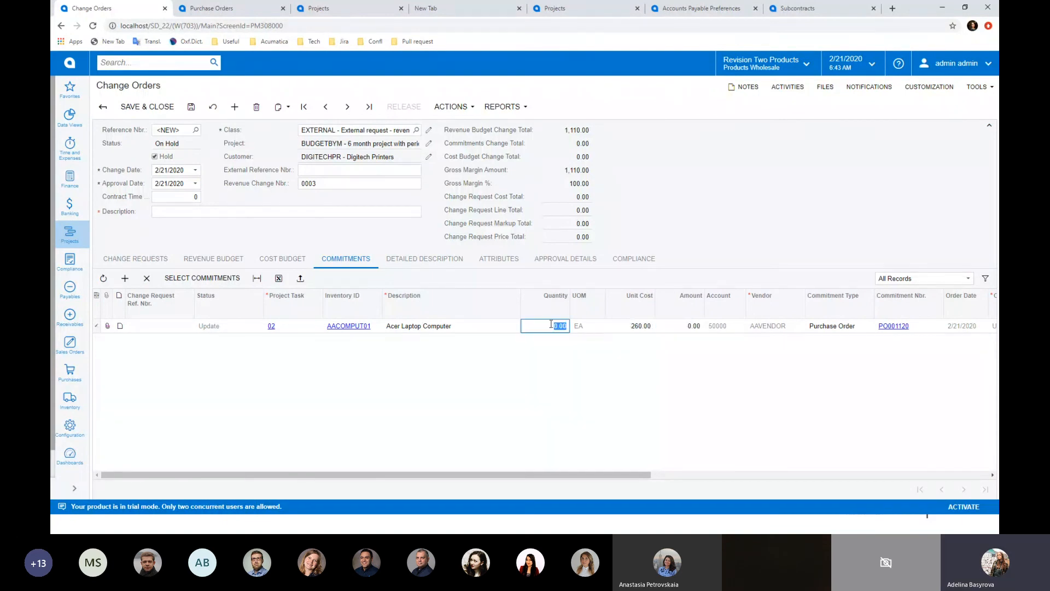
text(2)
key(Tab)
- Describe the change order as TEST, save it, take it off hold and release it
click(354, 211)
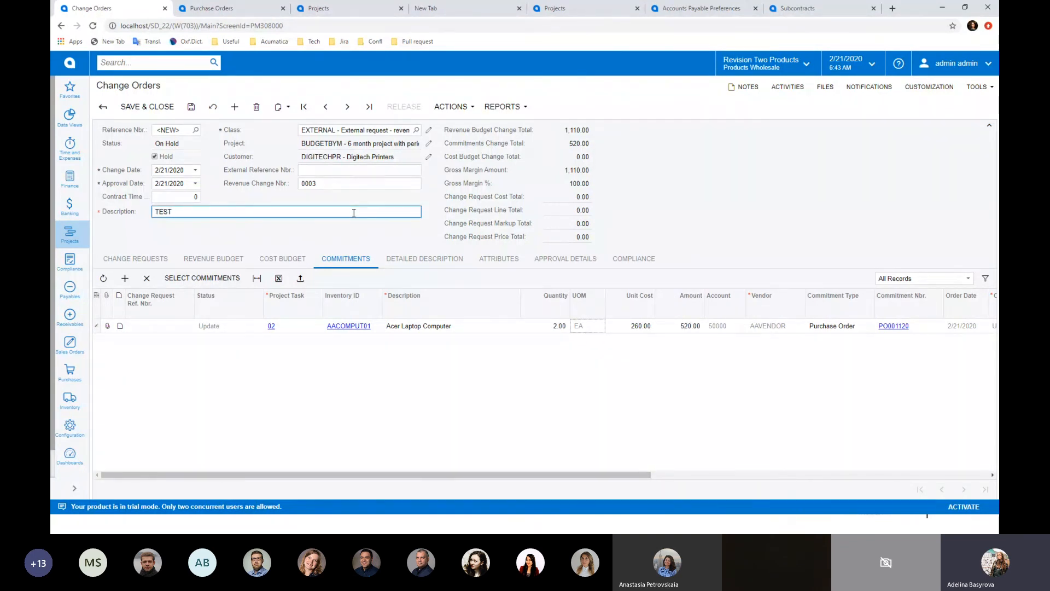
click(191, 108)
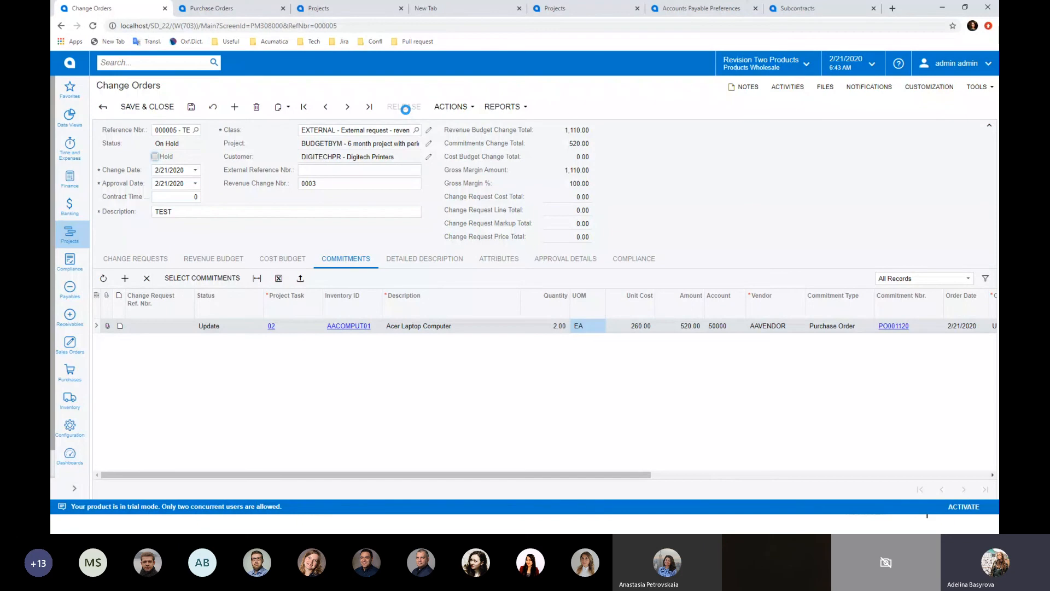
click(404, 106)
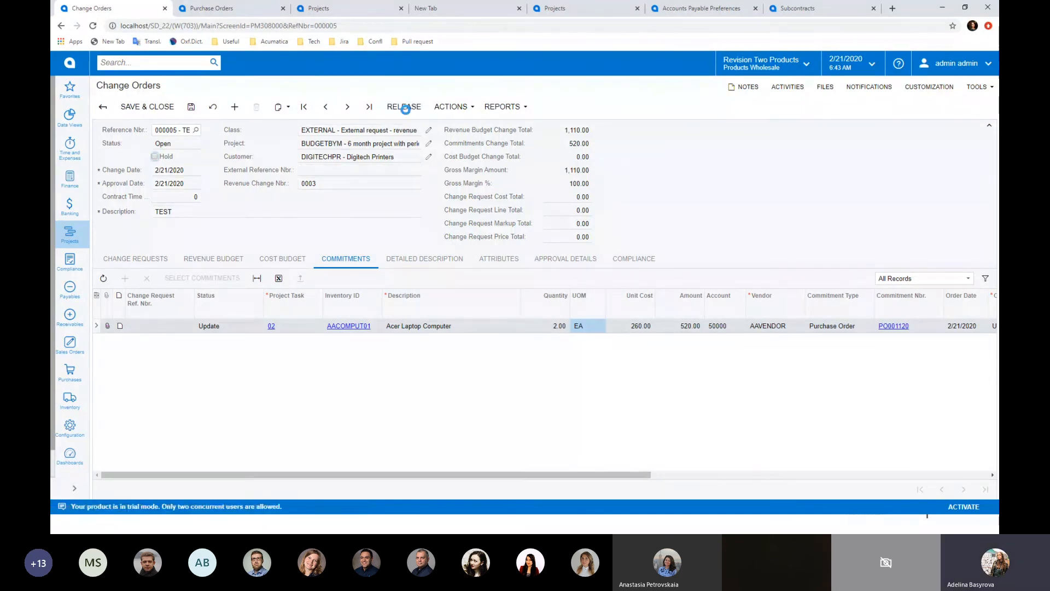
- Reload project BUDGETBYM and examine its revenue budget lines after the change order's release
click(314, 9)
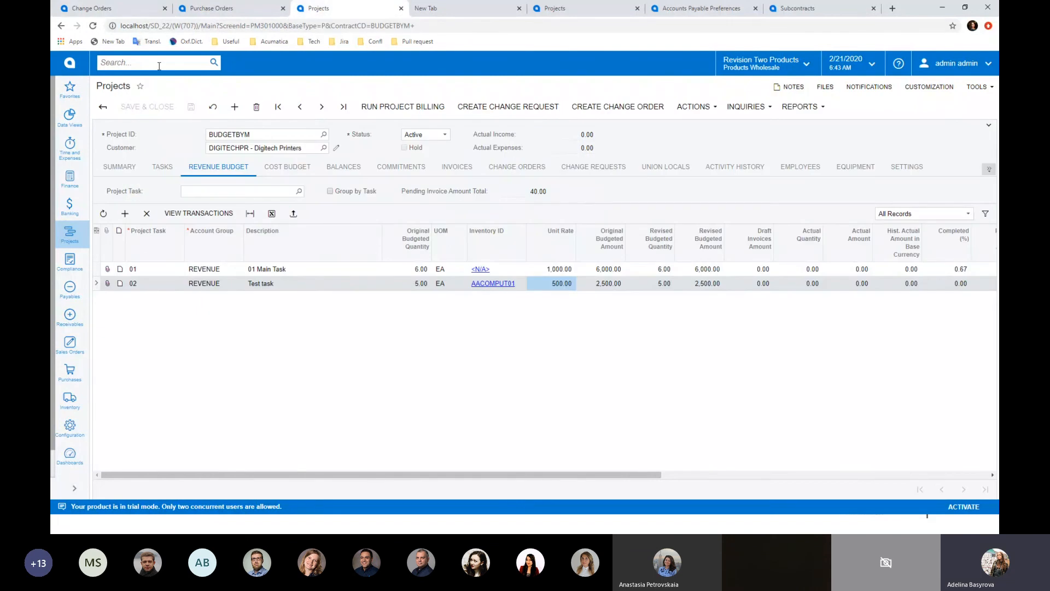
click(92, 25)
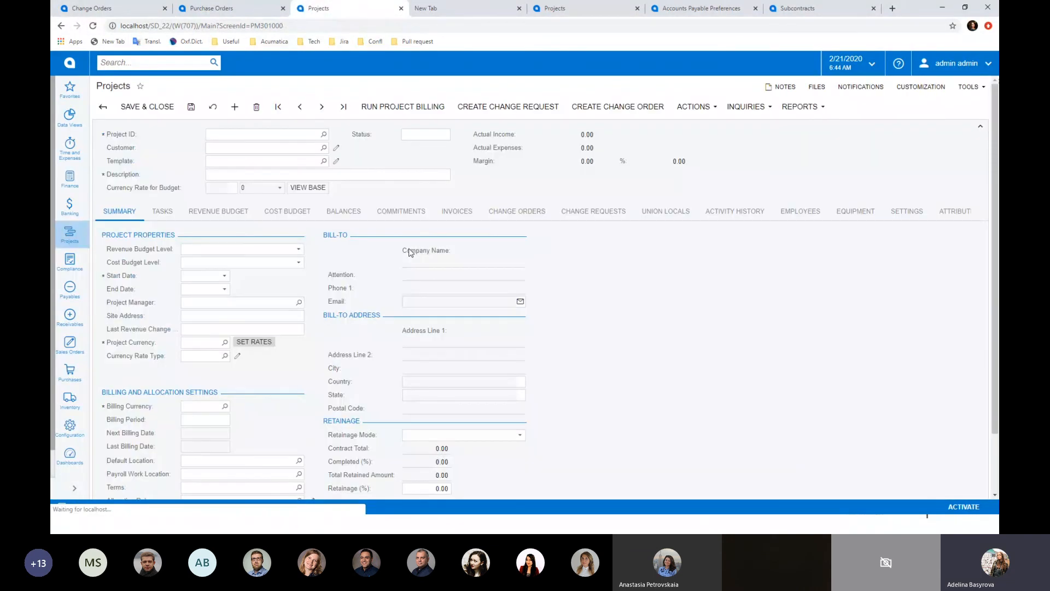
click(234, 171)
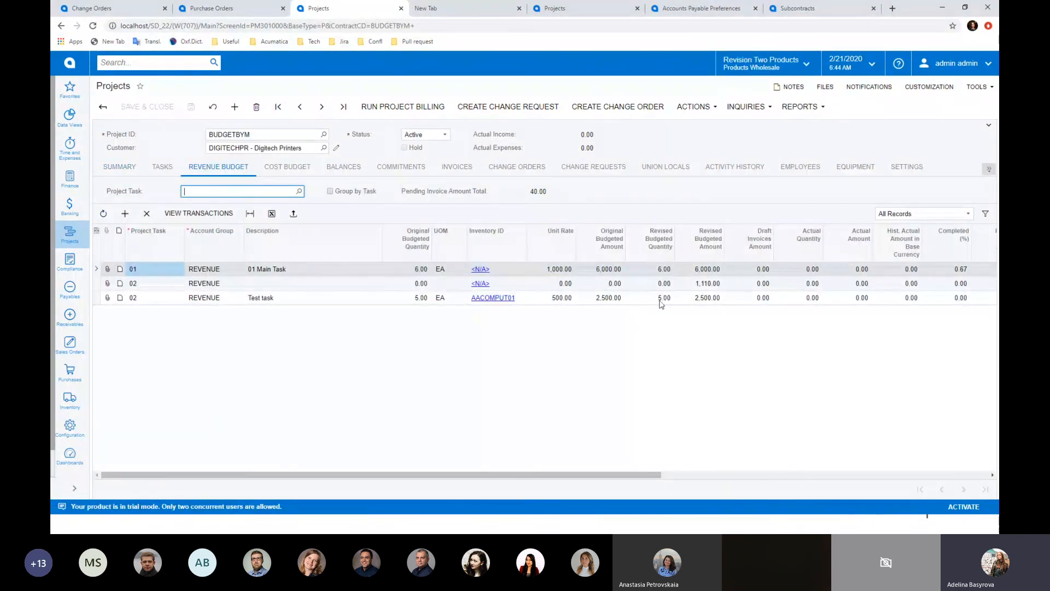